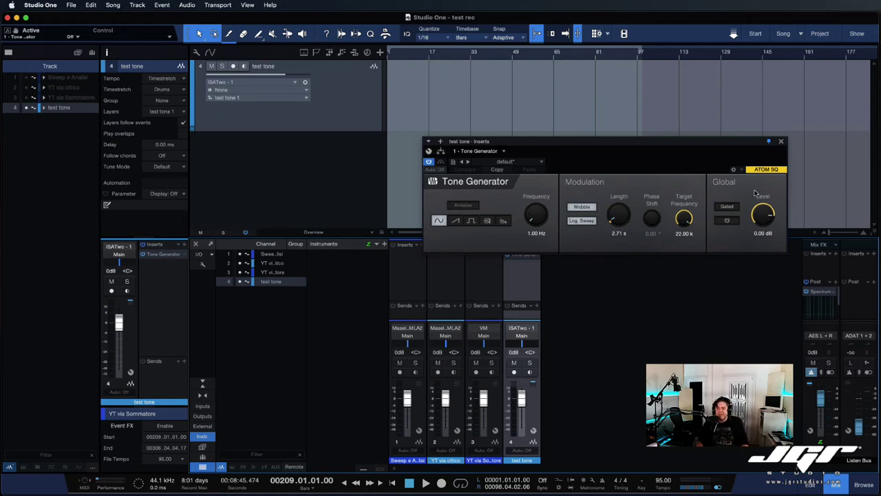
Bring the test tone track's Tone Generator back up and position its window over the mixer
drag(648, 142, 653, 265)
click(786, 265)
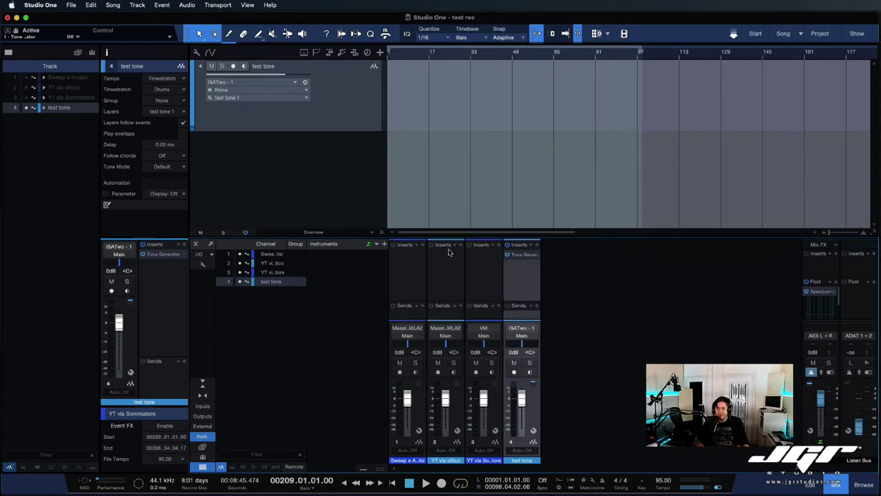
click(523, 255)
drag(598, 266, 556, 253)
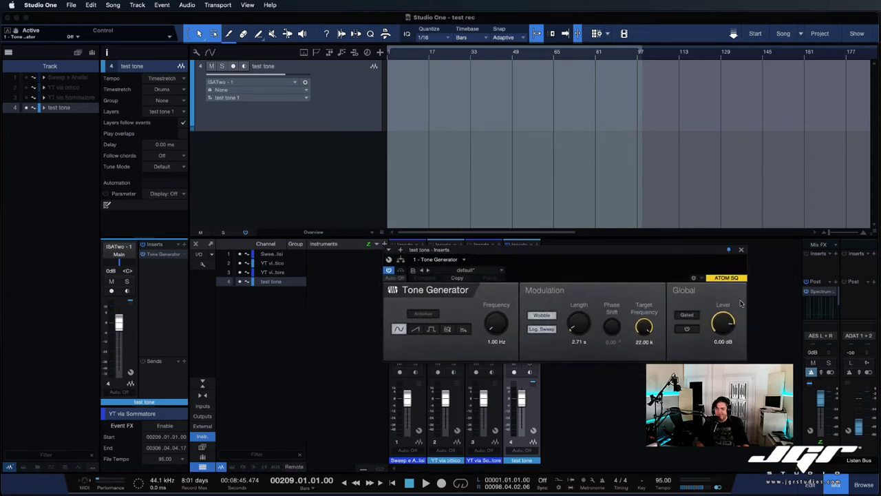
Open the Main output's post-fader Spectrum Meter, shrink its window and place it above the Tone Generator
click(821, 283)
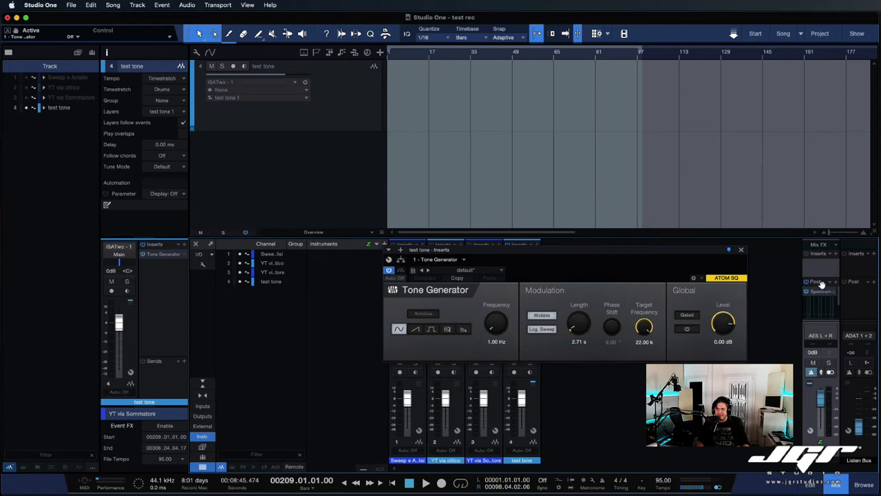
click(821, 291)
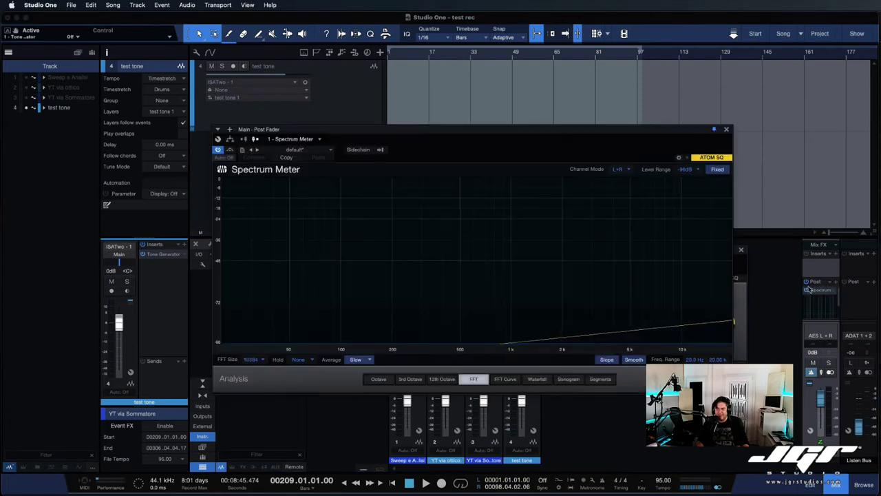
drag(734, 322, 607, 252)
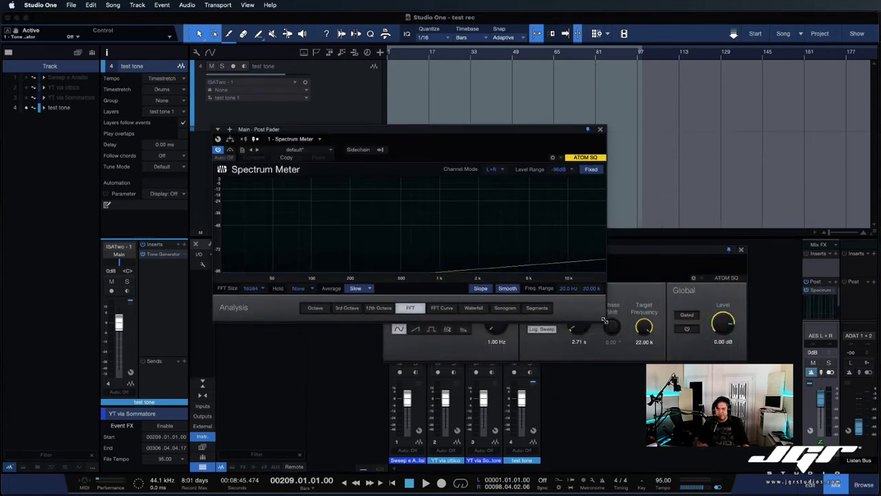
drag(493, 136, 721, 48)
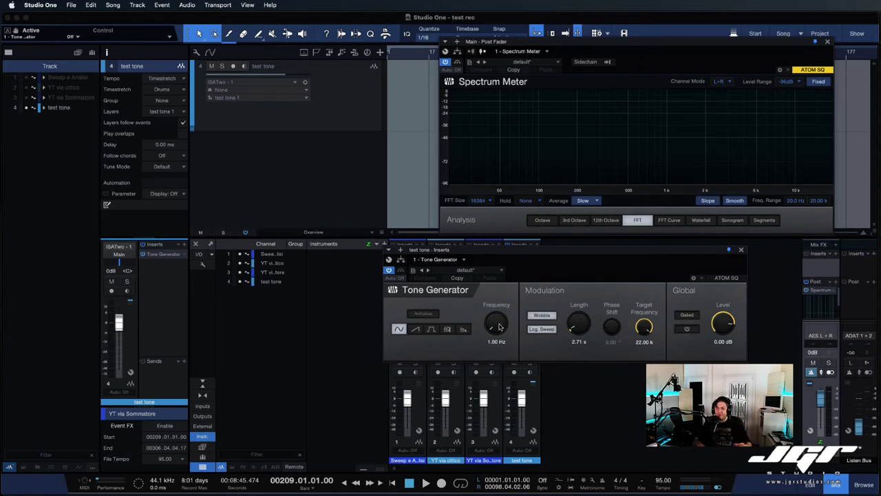
Test-run the Tone Generator's sweep against the spectrum display, and set the modulation length to 60 s
click(646, 320)
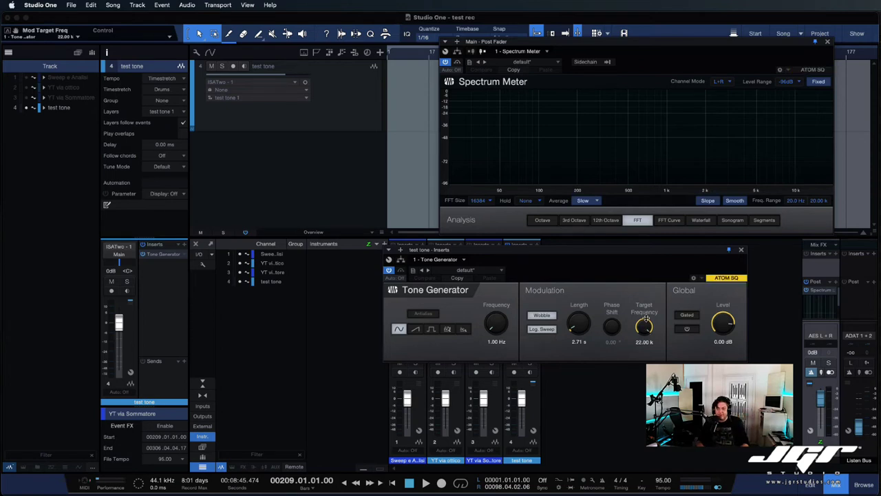
mouse_move(646, 332)
mouse_down()
mouse_move(645, 356)
mouse_move(641, 322)
mouse_up()
click(685, 330)
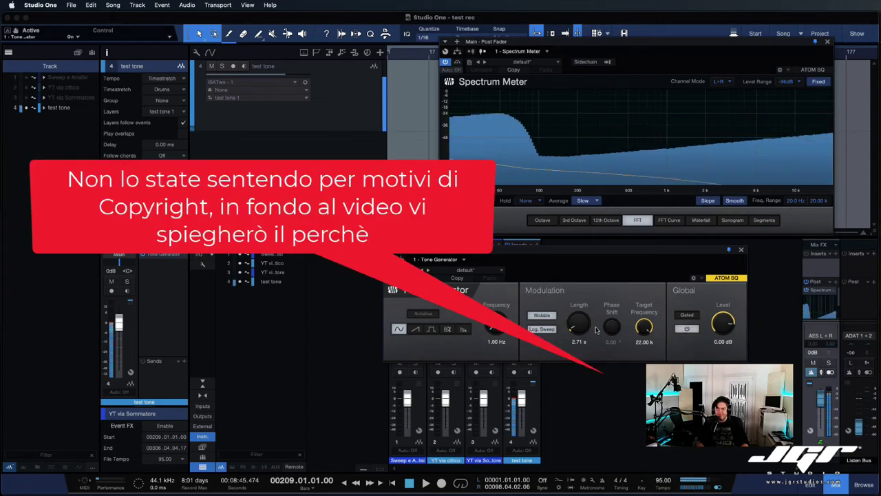
click(685, 329)
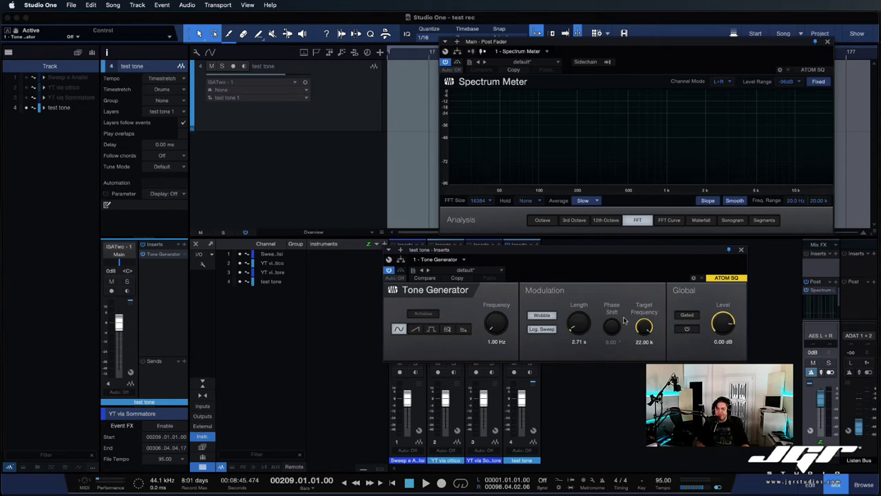
drag(577, 332, 597, 226)
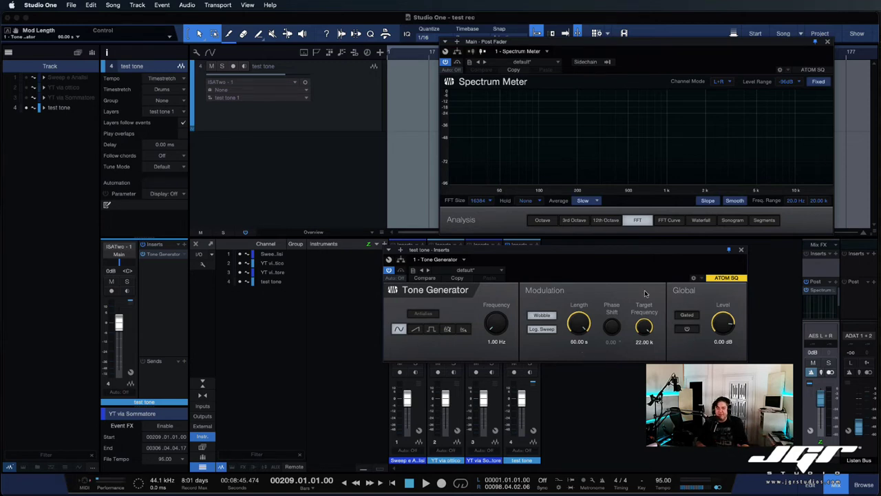
Add an audio track named "test sweep rec"
click(358, 126)
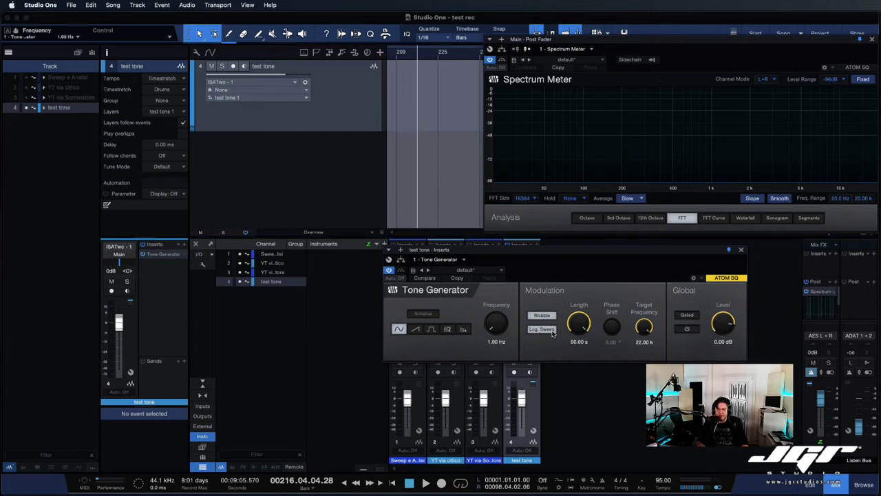
click(377, 53)
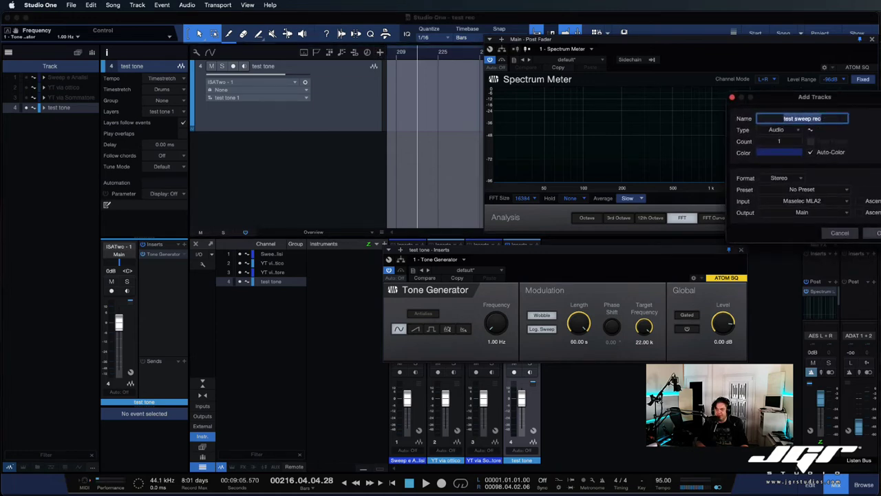
key(Return)
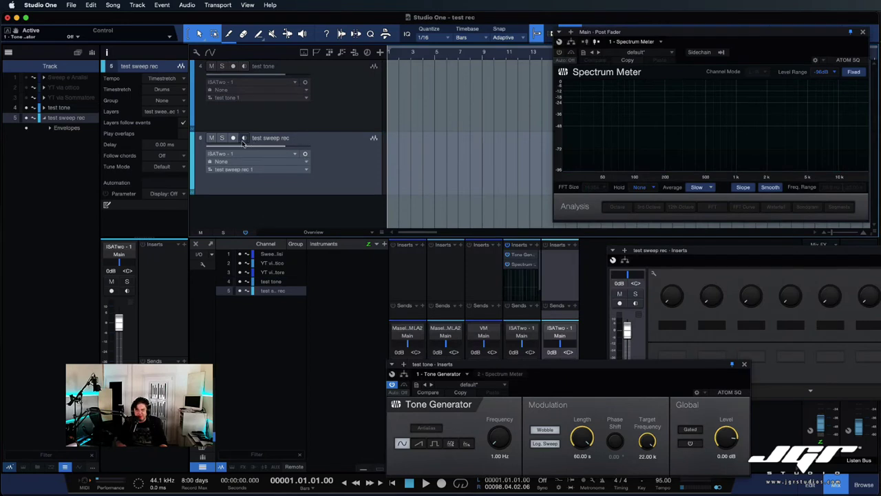
Set the input of the test sweep rec track to the test tone track
click(119, 248)
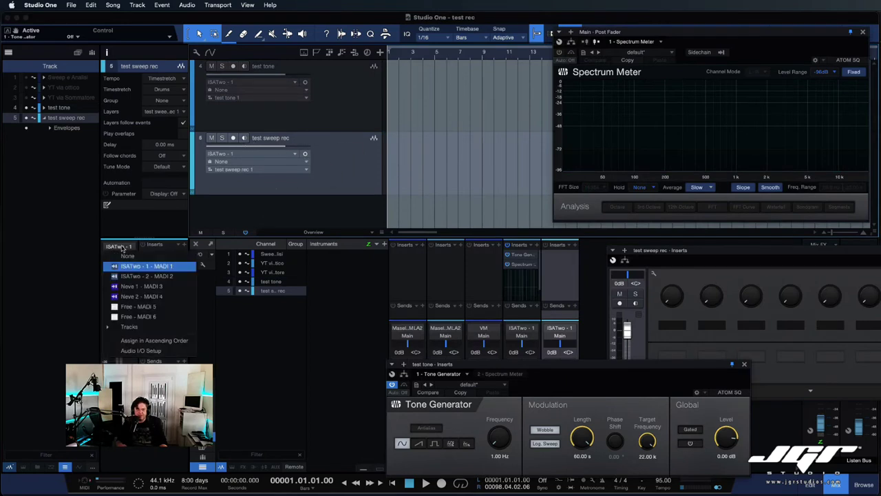
click(138, 328)
click(145, 337)
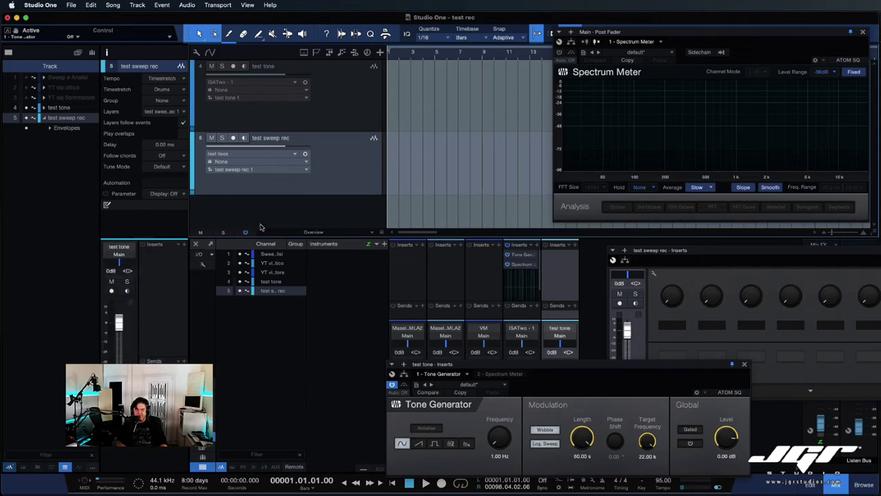
Arm the test sweep rec track with input monitoring on and start recording the generated sweep
click(233, 138)
click(242, 138)
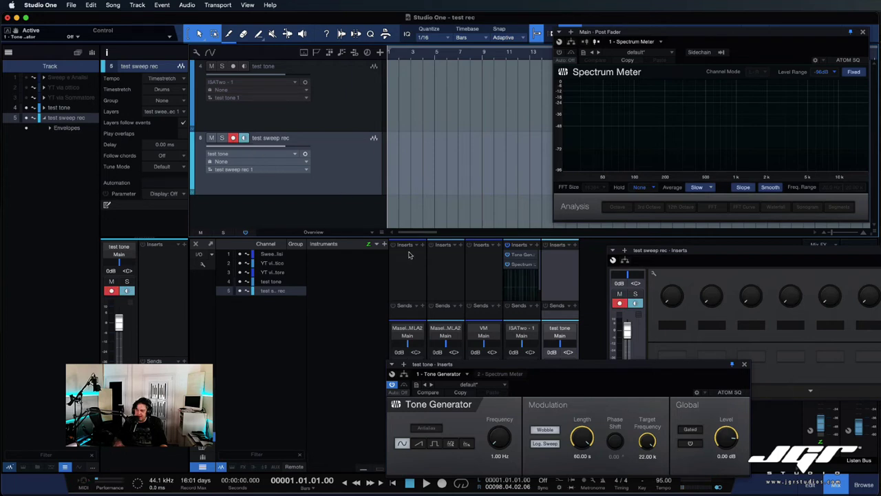
key(KP_Multiply)
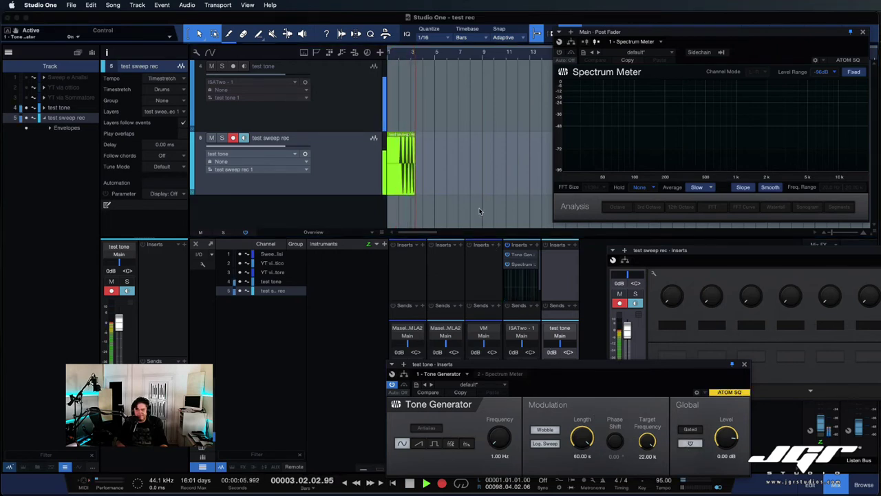
Replace the Main Spectrum Meter with the test tone track's own meter and arrange it above the Tone Generator
click(521, 264)
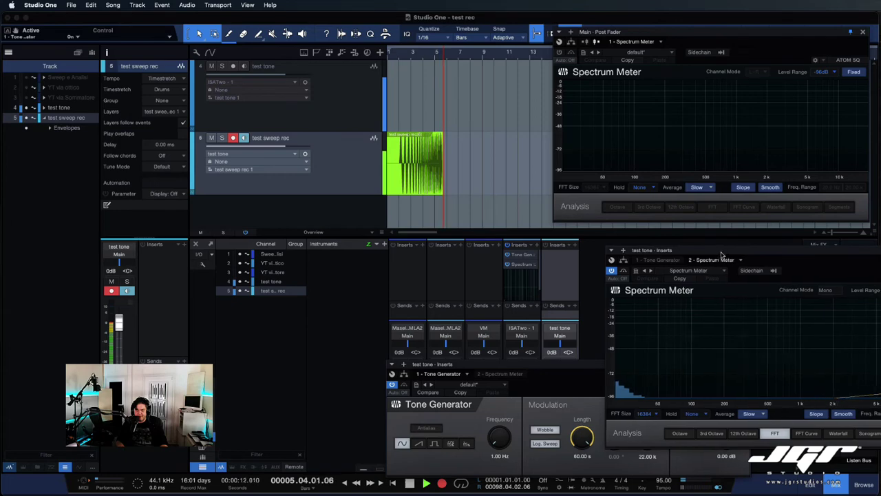
drag(724, 259, 607, 244)
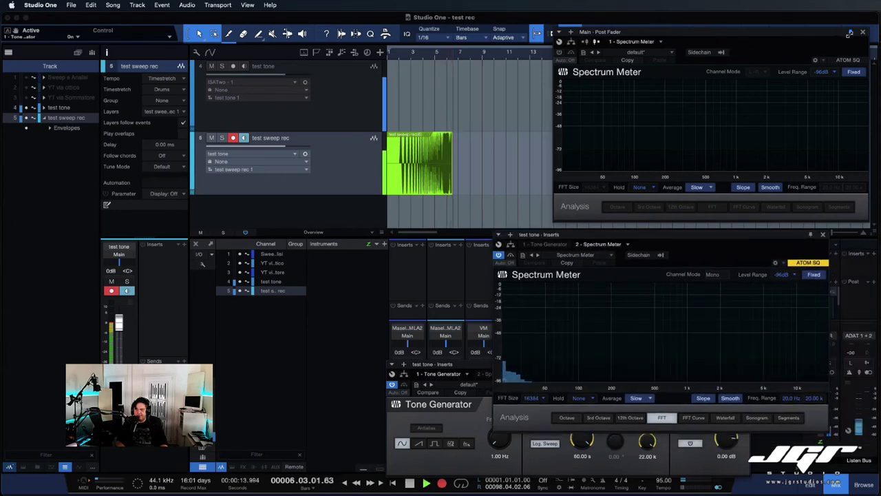
click(862, 31)
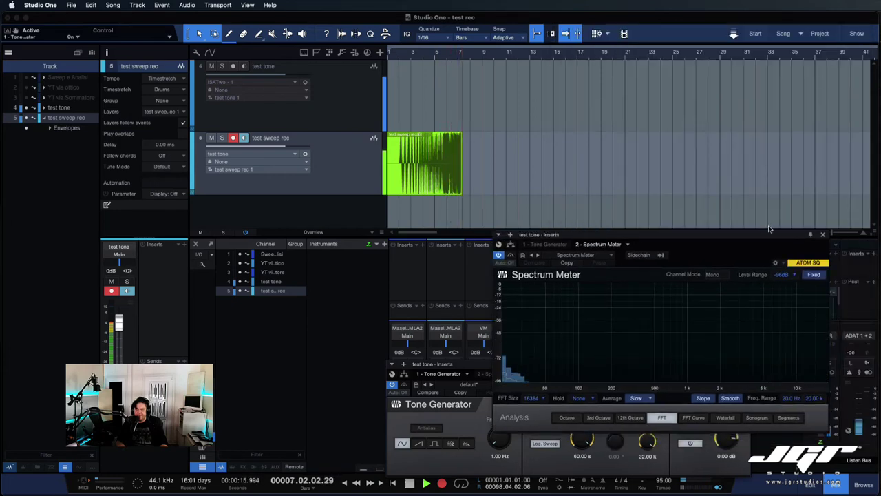
drag(773, 234, 813, 40)
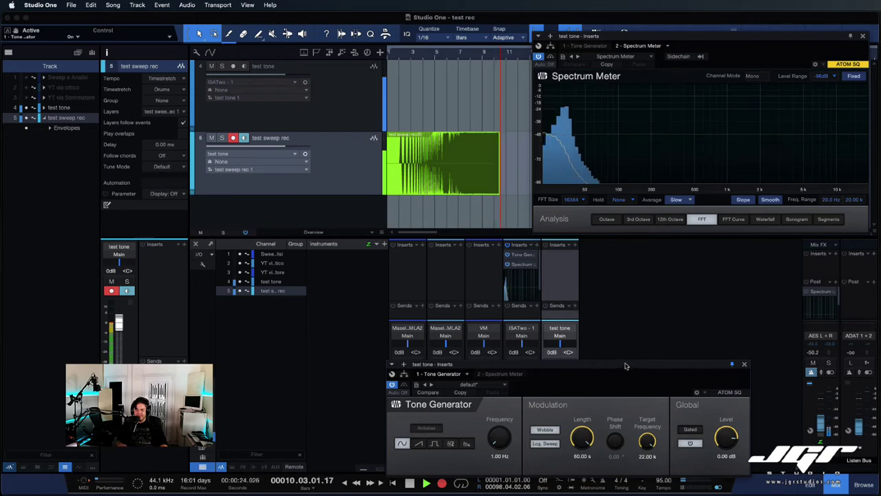
drag(624, 365, 655, 337)
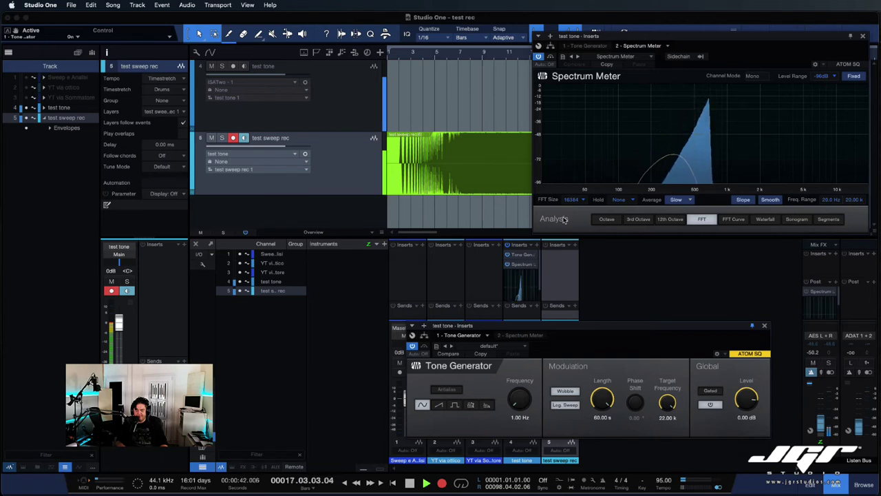
Reopen the test tone track's Spectrum Meter and examine the sweep waveform being recorded along the timeline
click(358, 157)
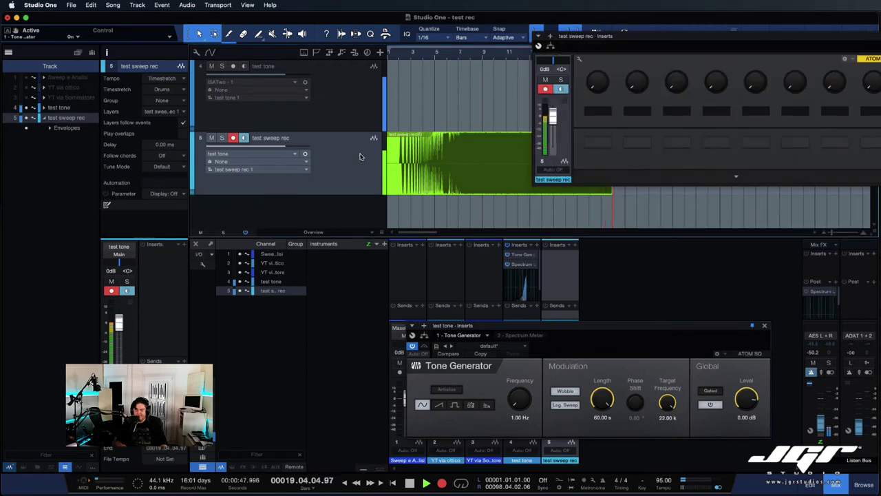
click(523, 266)
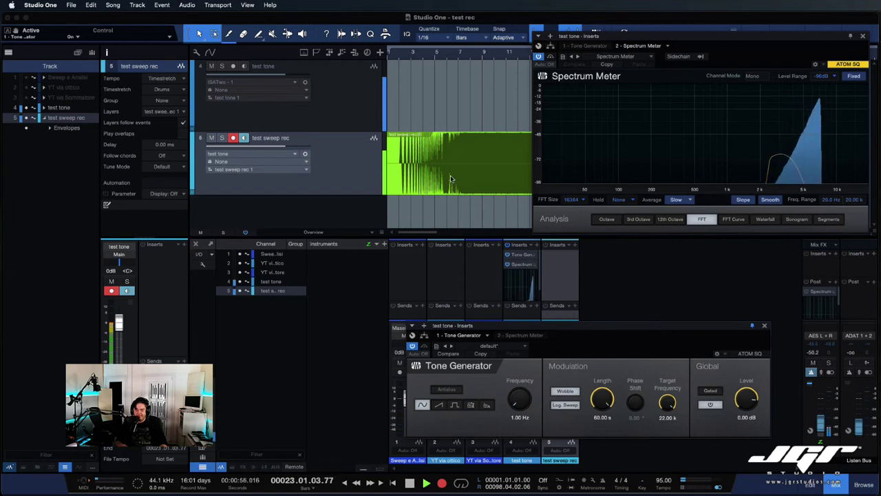
key(w)
key(w)
key(w)
key(shift+w)
scroll(452, 179, down, 1)
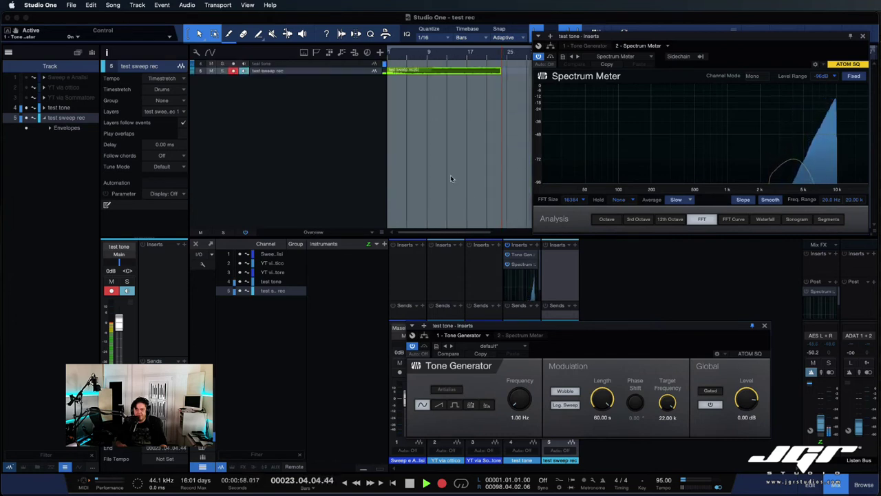
scroll(452, 179, up, 5)
scroll(451, 179, down, 2)
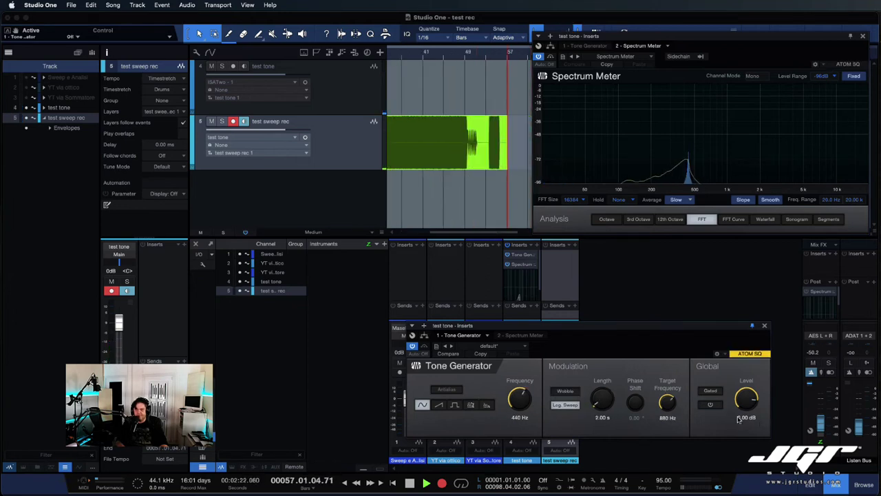
Set the Tone Generator's output level to -6 dB
click(747, 417)
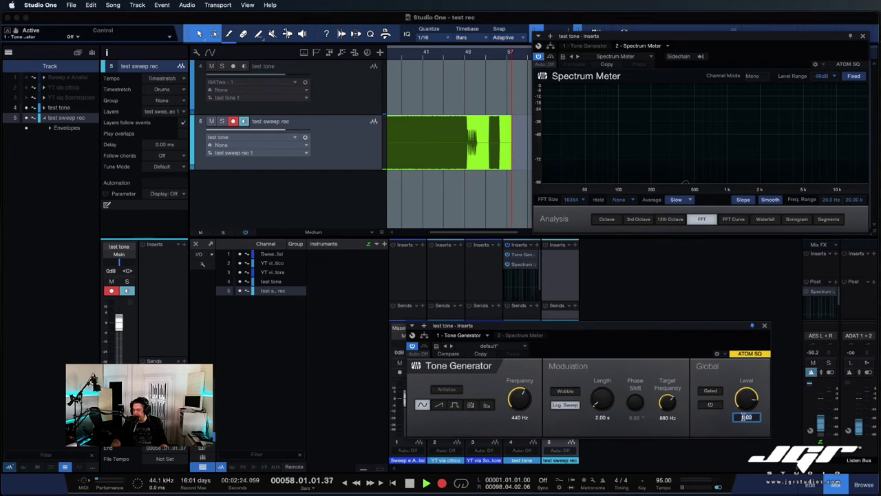
text(-6)
key(Return)
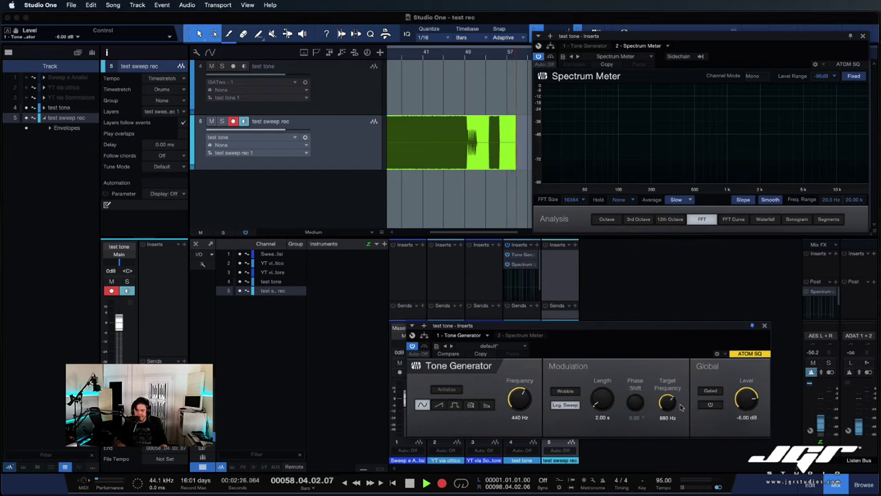
Set the Tone Generator to sweep from 1 Hz to a 22 kHz target frequency over 60 s
drag(675, 404, 675, 372)
drag(511, 401, 511, 441)
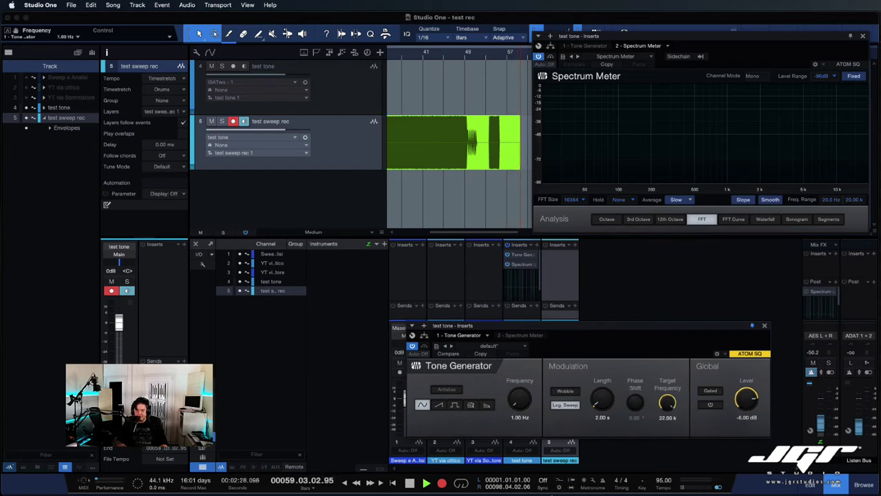
drag(603, 401, 604, 358)
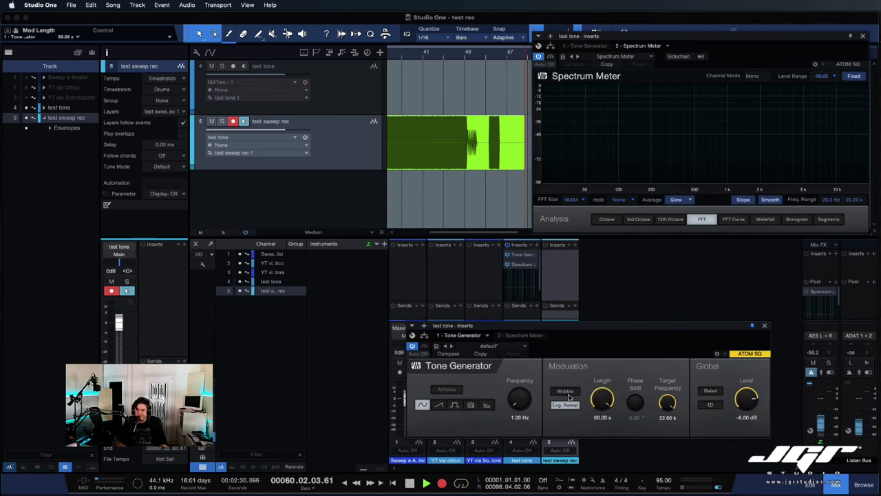
Switch the Tone Generator on to record the second sweep, and stop the recording
click(710, 405)
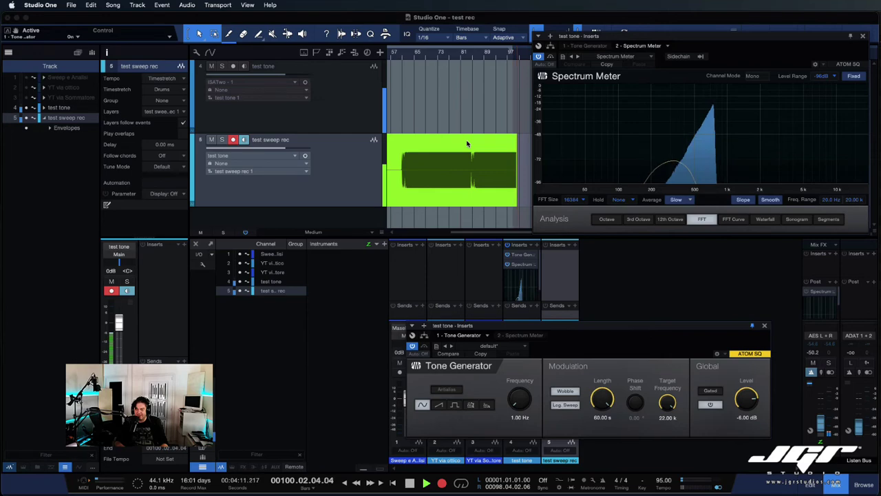
key(space)
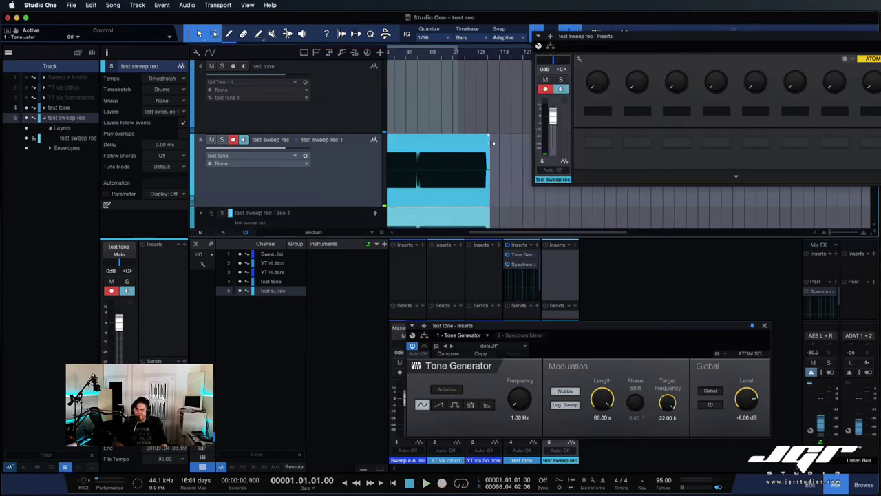
Collapse the test sweep rec layers, select both recorded sweep events and set the loop range to the selection
click(192, 200)
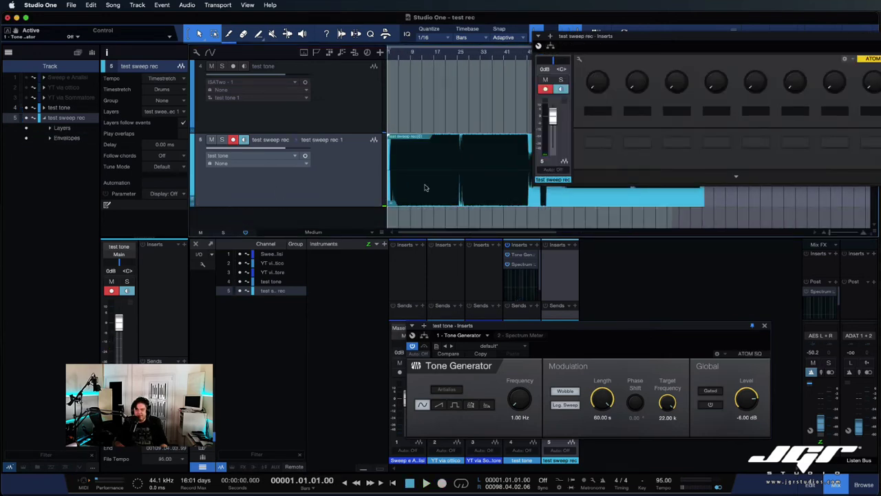
scroll(444, 187, right, 5)
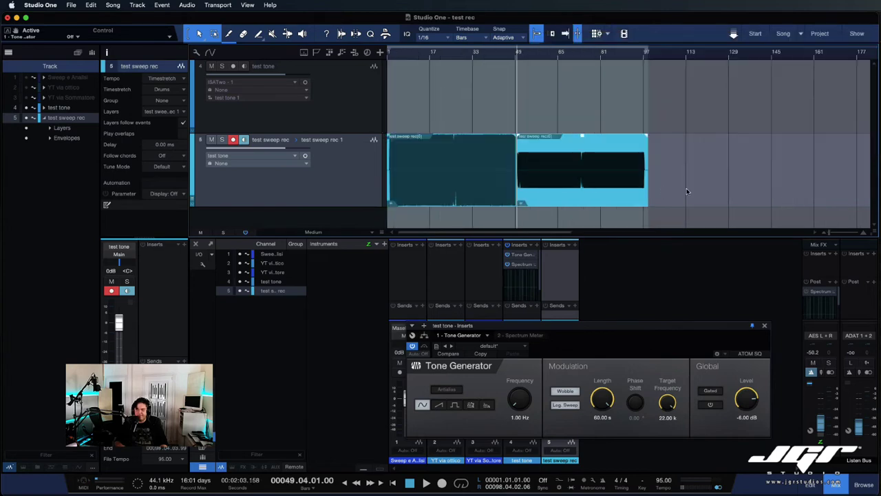
drag(687, 188, 196, 165)
click(157, 8)
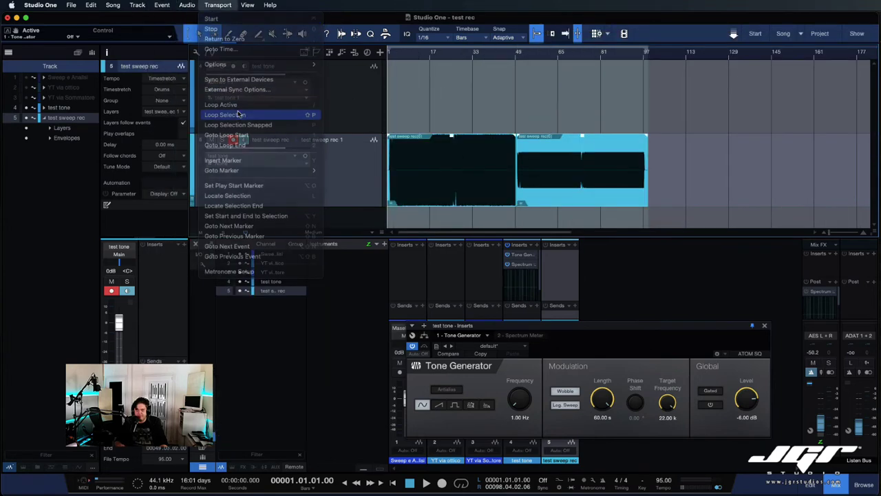
click(227, 115)
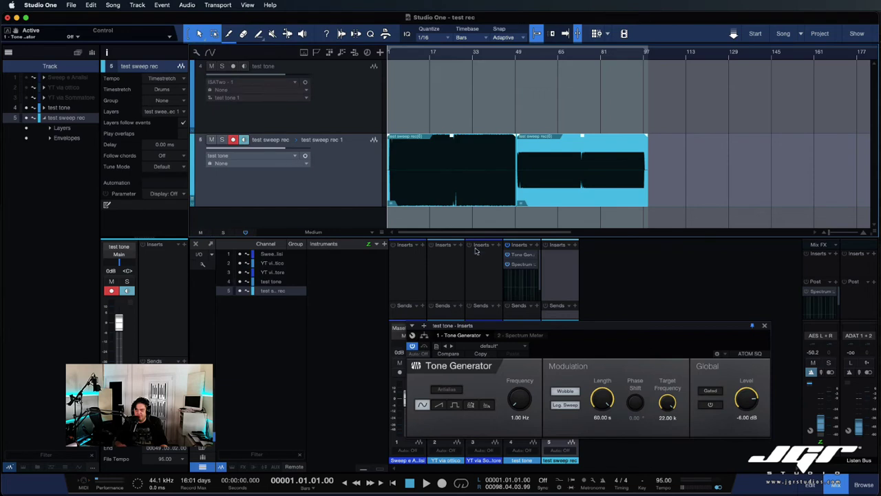
Disarm and solo the test sweep rec track, and open Export Stems for it
super+click(822, 421)
key(super+s)
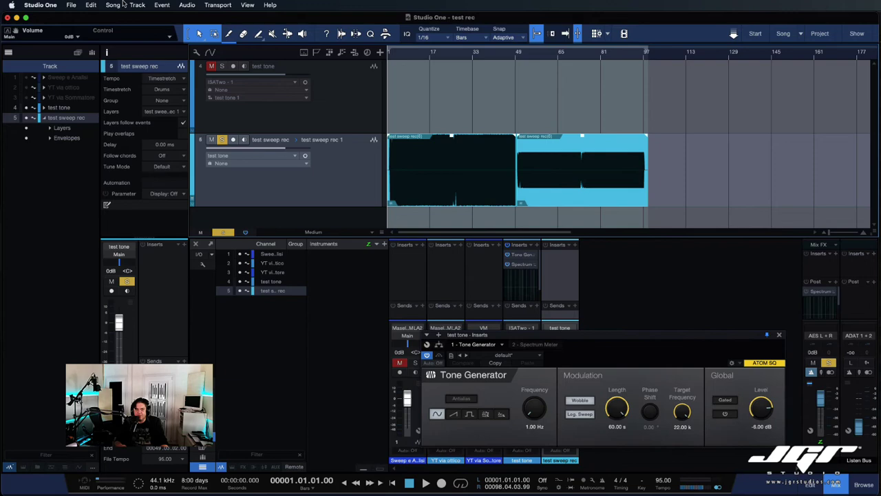
click(135, 5)
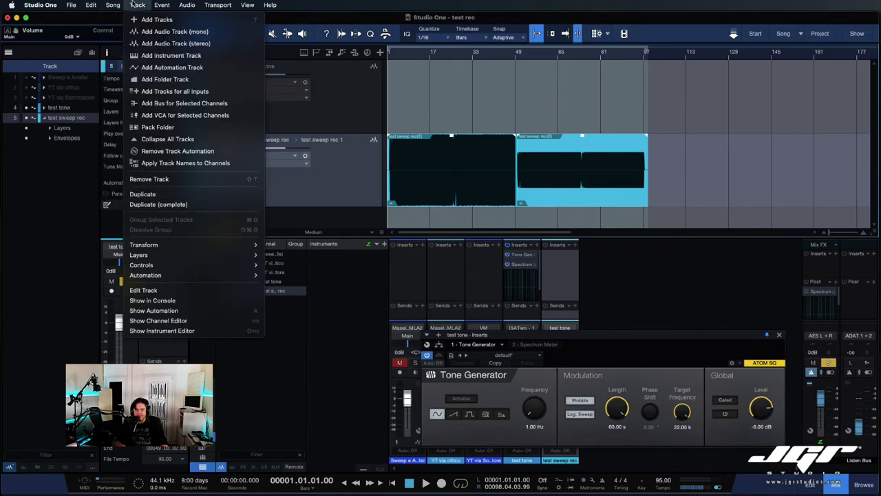
mouse_move(160, 5)
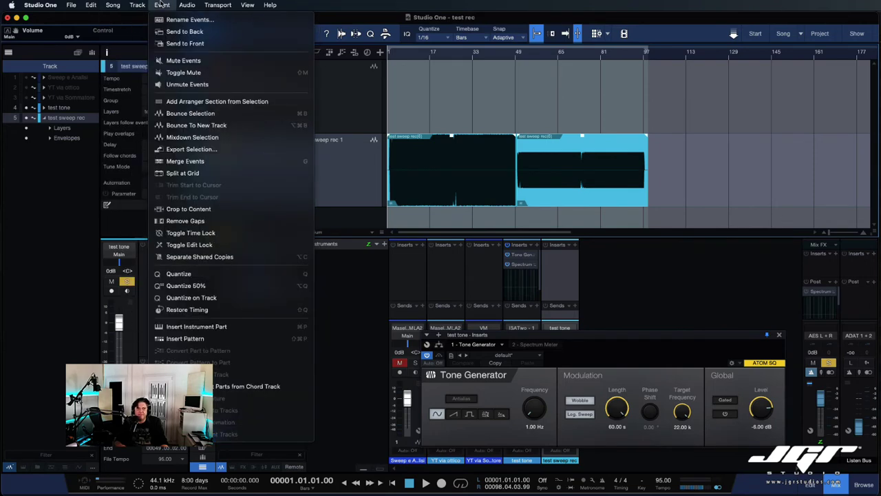
mouse_move(113, 5)
click(132, 121)
drag(73, 198, 533, 194)
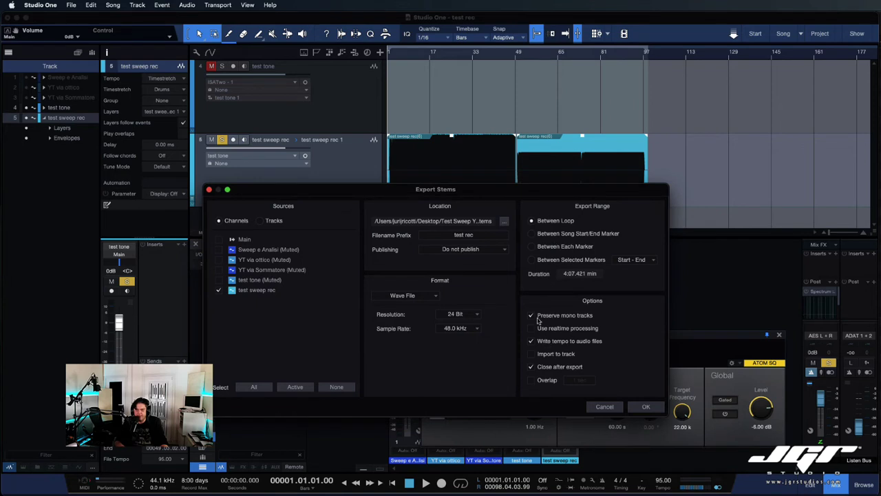
Export the test sweep rec stem as a wave file at 44.1 kHz with the filename prefix TestYT
click(468, 330)
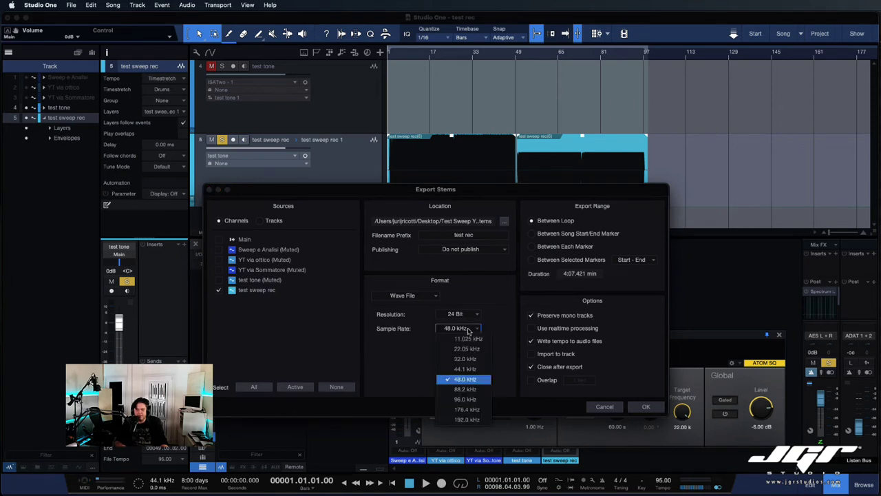
click(477, 369)
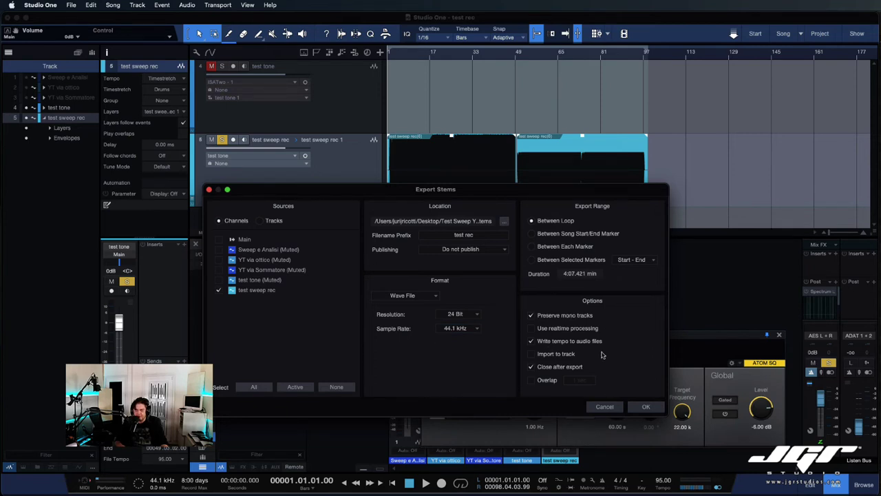
click(467, 236)
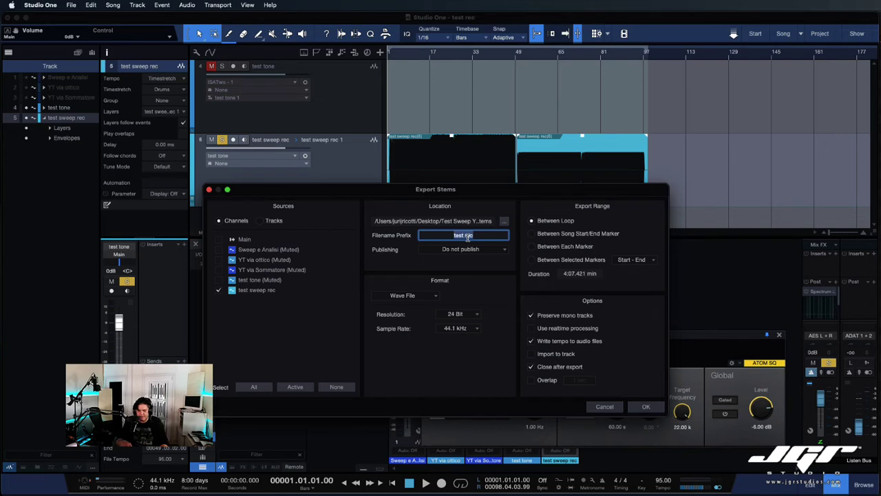
text(TestYT)
key(Return)
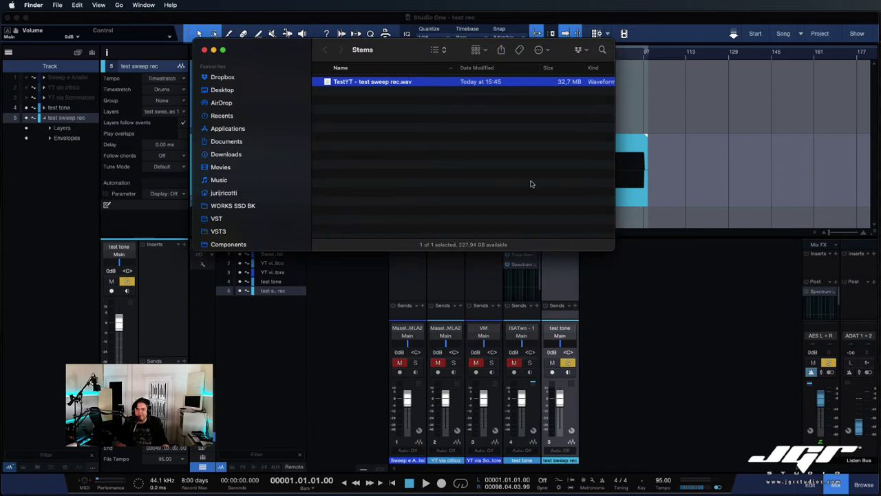
Place TestYT - test sweep rec.wav on Track 2 in Camtasia and try auto-normalize loudness, leaving it switched off
drag(404, 48, 633, 81)
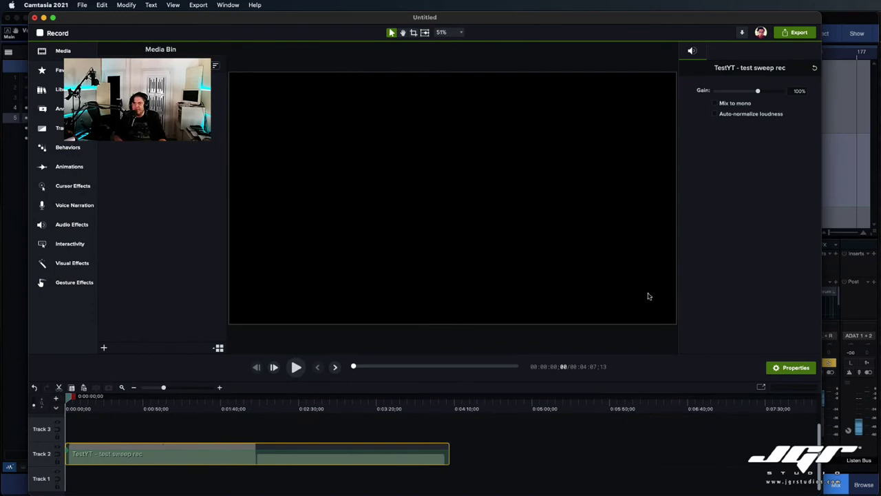
click(715, 114)
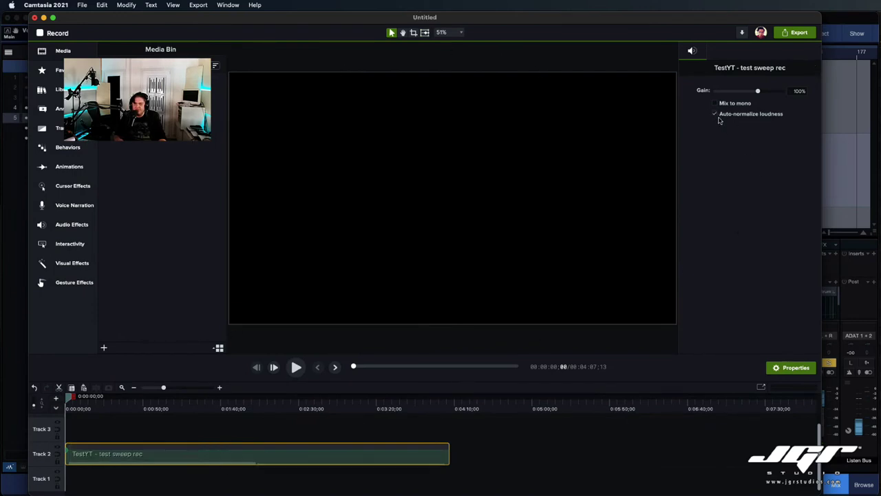
click(721, 117)
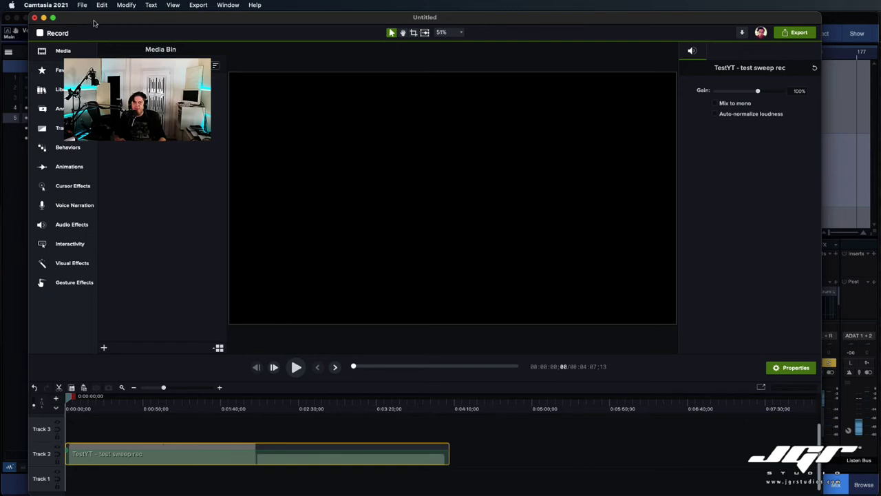
Start a local MP4 export of the project named "master youtube" on the Desktop
click(797, 33)
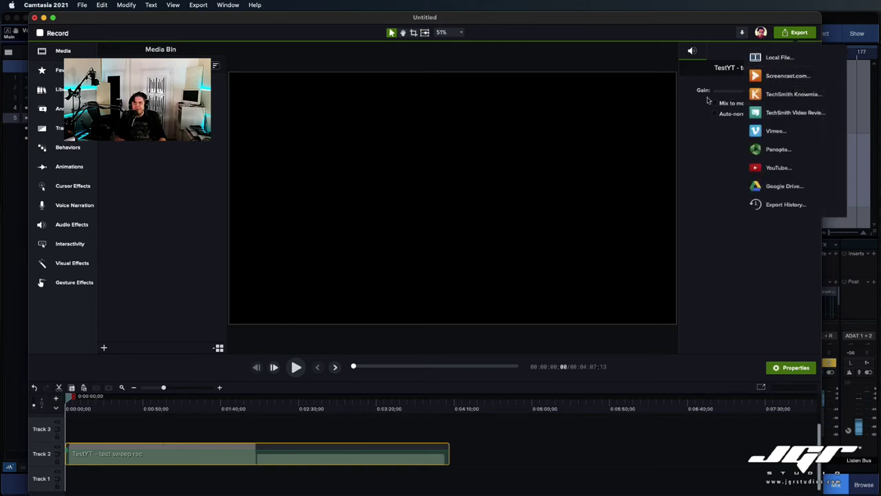
click(776, 58)
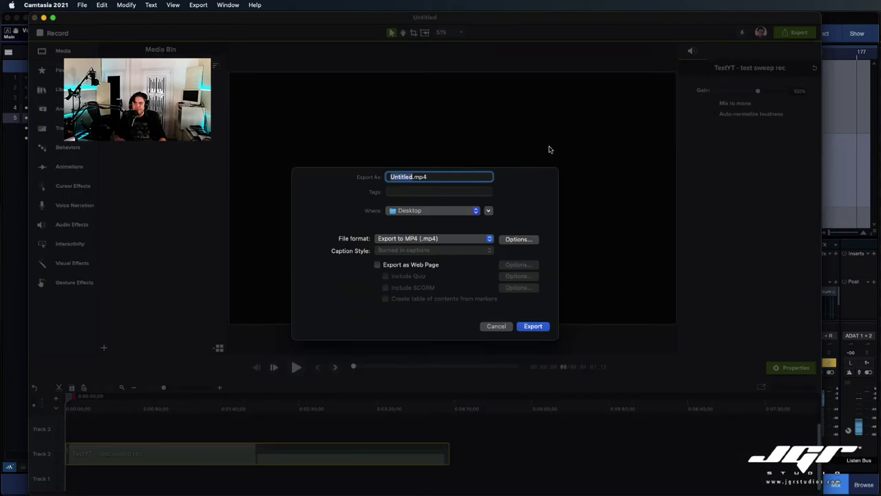
text(mas)
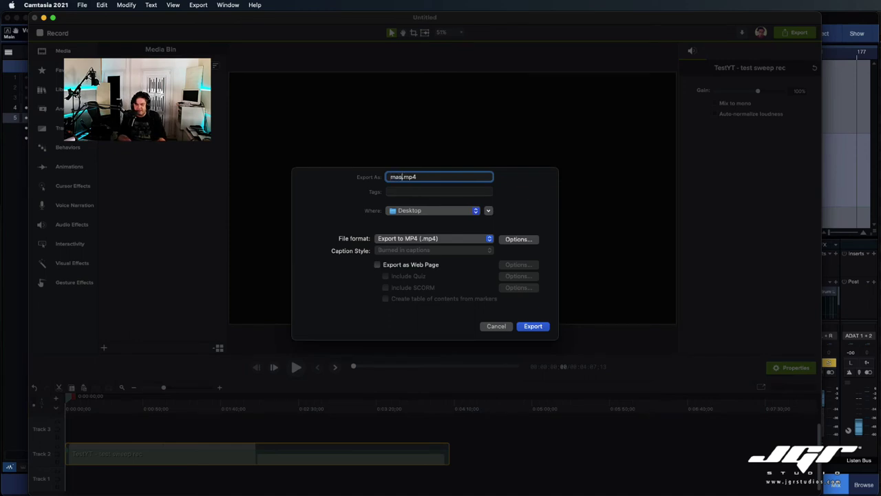
text(ter youtube)
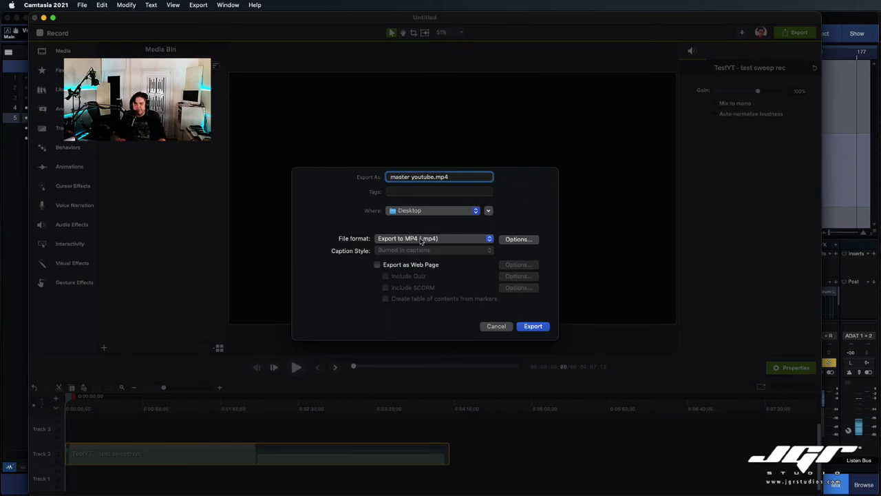
Set the export's audio data rate to custom at the 320 kbits/sec maximum, and export the movie
click(510, 239)
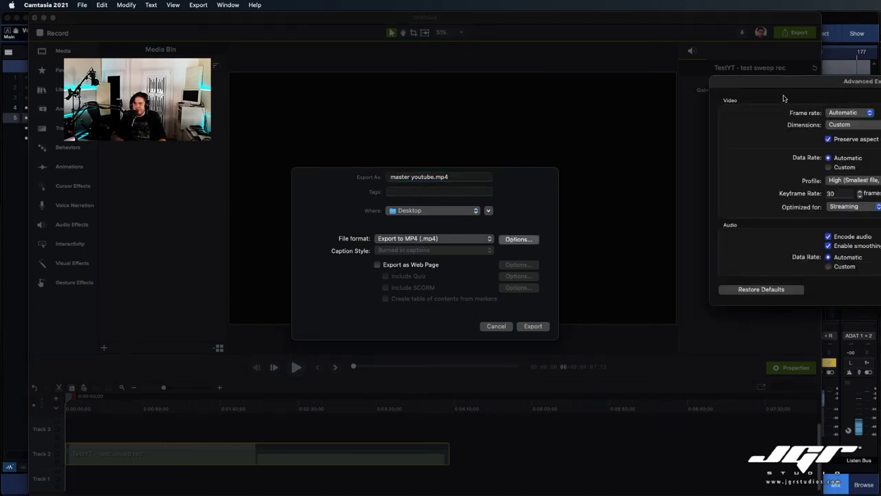
drag(786, 84, 484, 85)
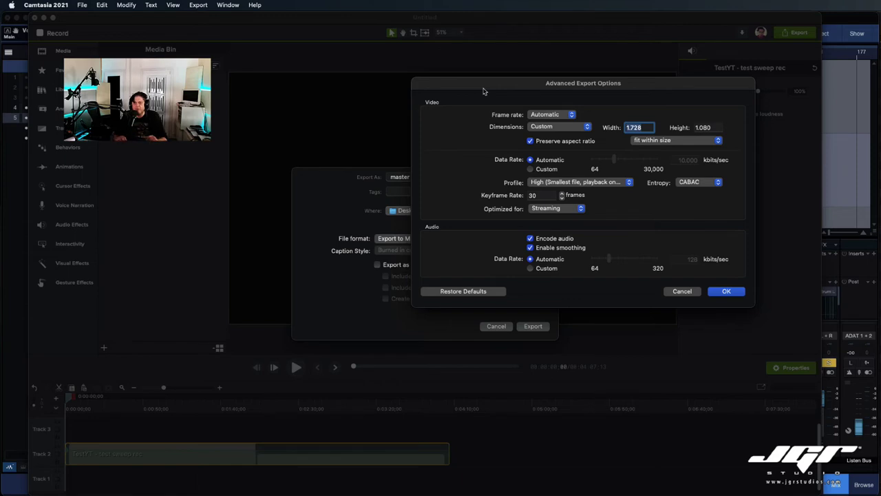
click(532, 269)
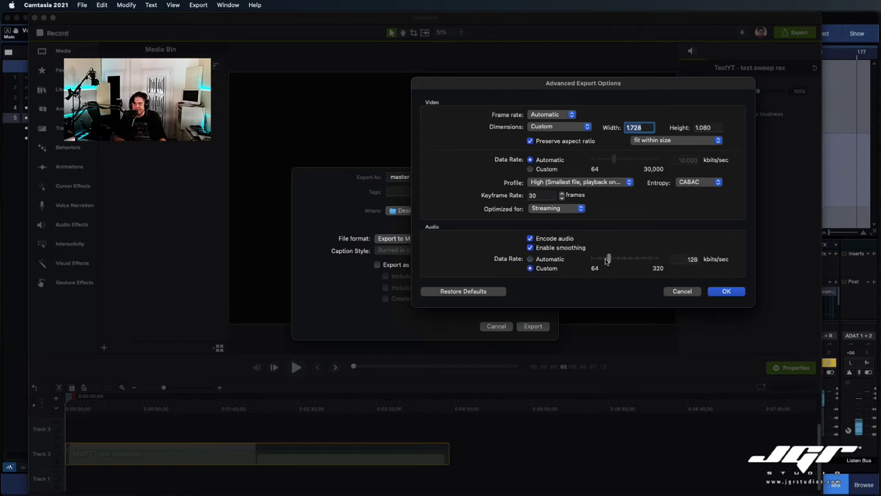
drag(609, 260, 664, 260)
key(Return)
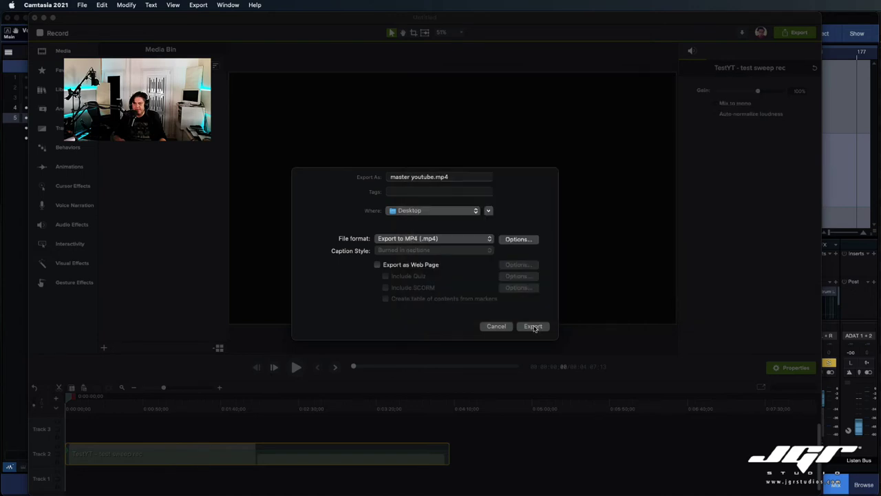
click(533, 327)
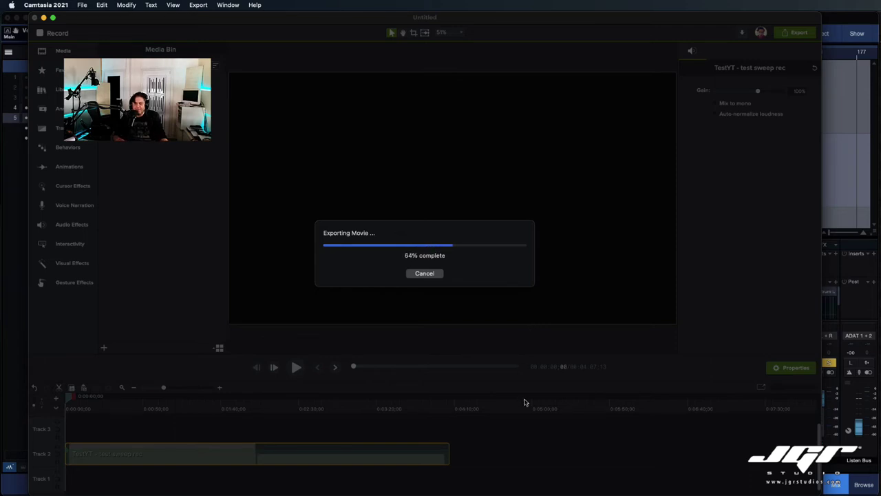
Switch to YouTube in Safari, pause the channel trailer and open the video upload dialog
mouse_move(532, 495)
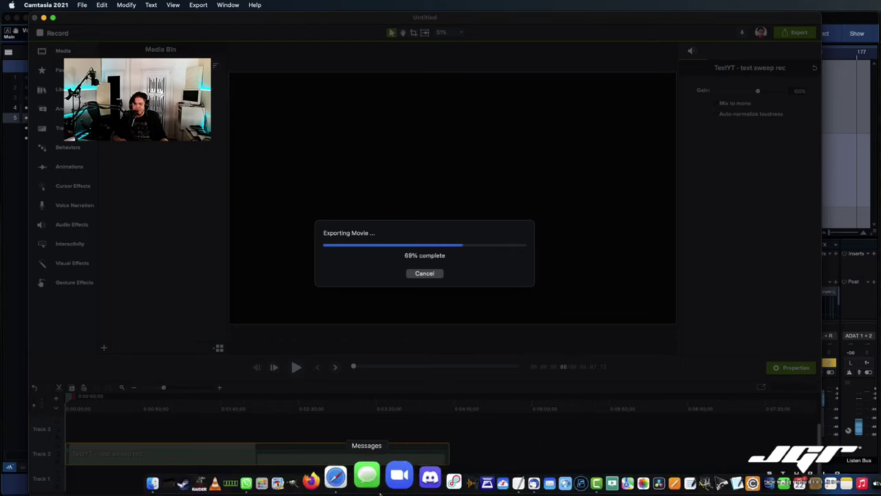
click(362, 491)
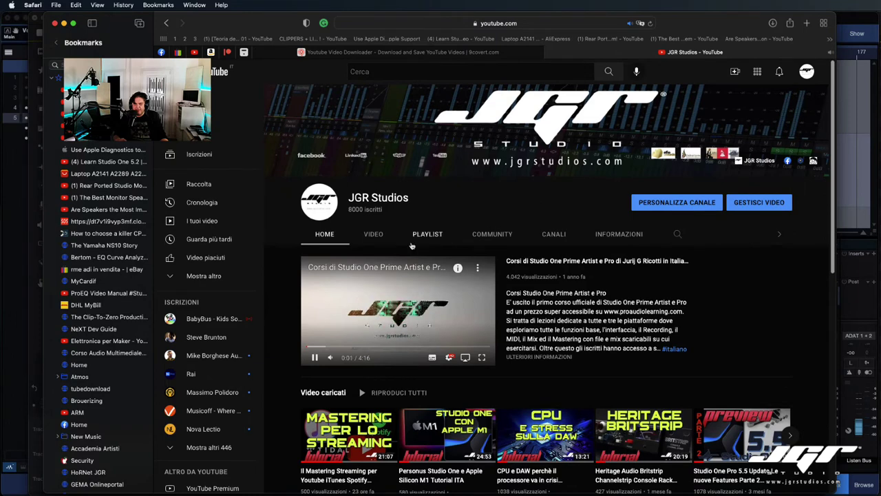
click(310, 363)
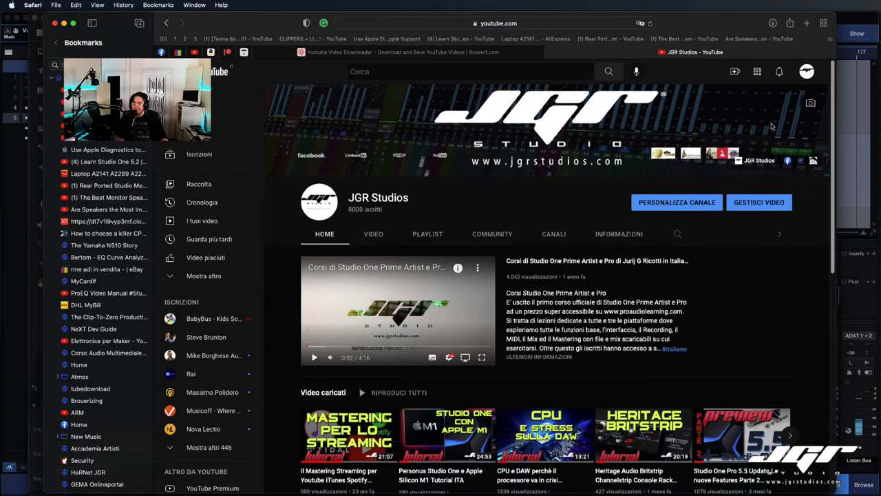
click(783, 74)
click(734, 133)
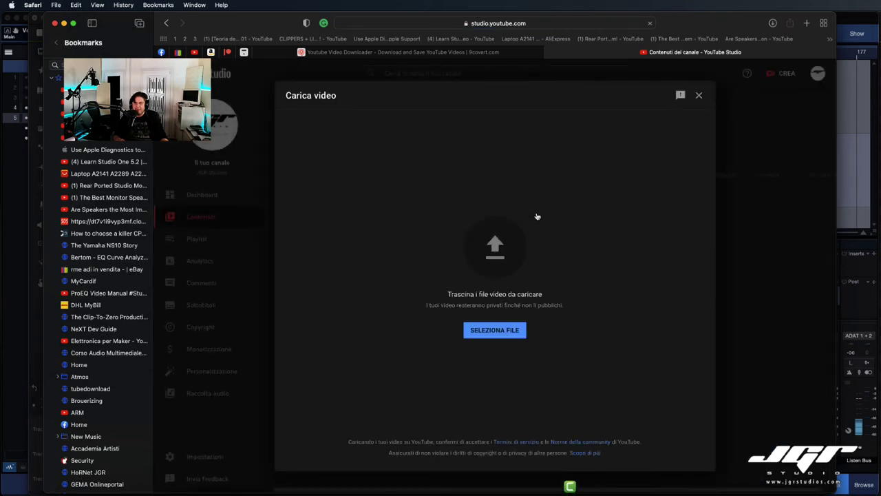
Reveal the exported master youtube.mp4 on the Desktop and add it to the YouTube upload dialog
key(ctrl+Up)
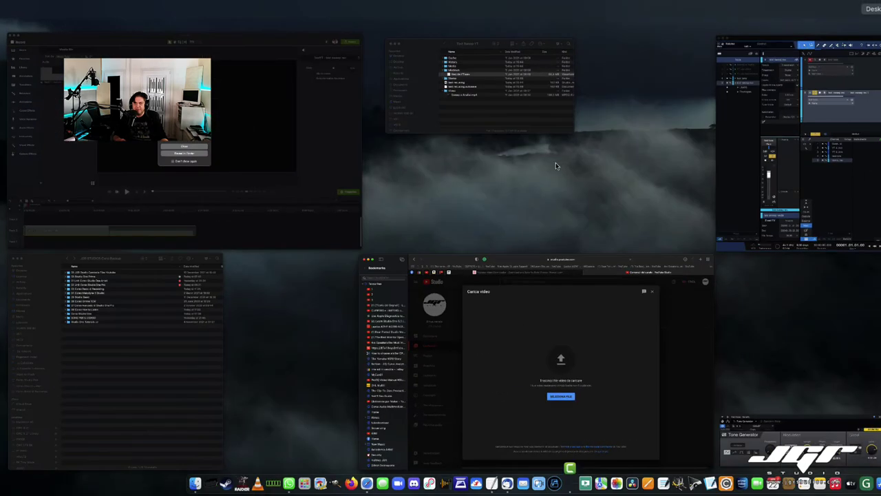
click(266, 173)
click(452, 276)
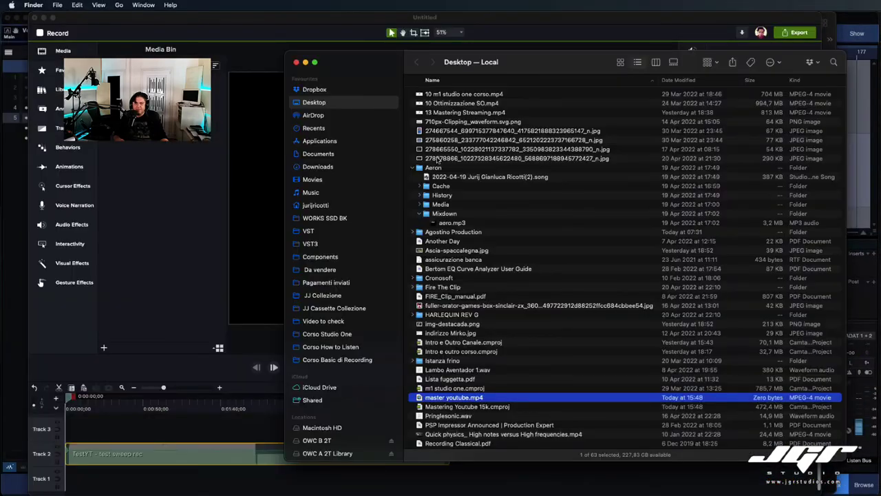
click(433, 160)
key(ctrl+Up)
click(354, 402)
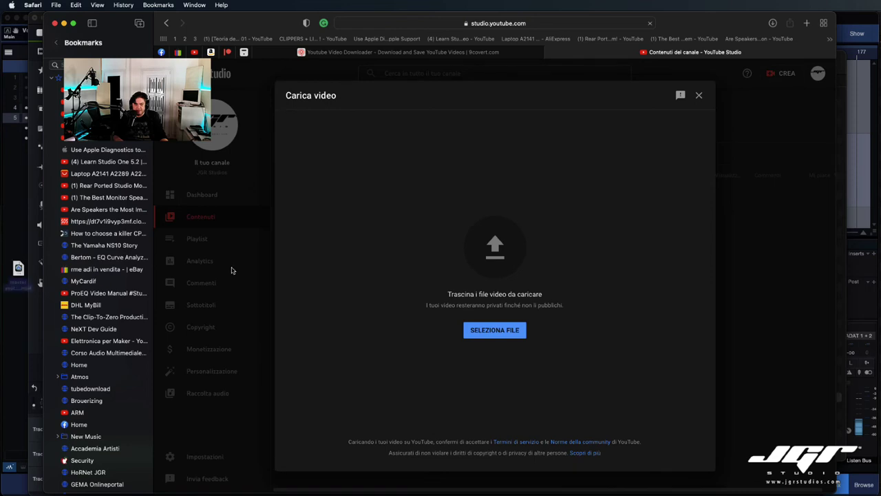
drag(21, 285, 559, 261)
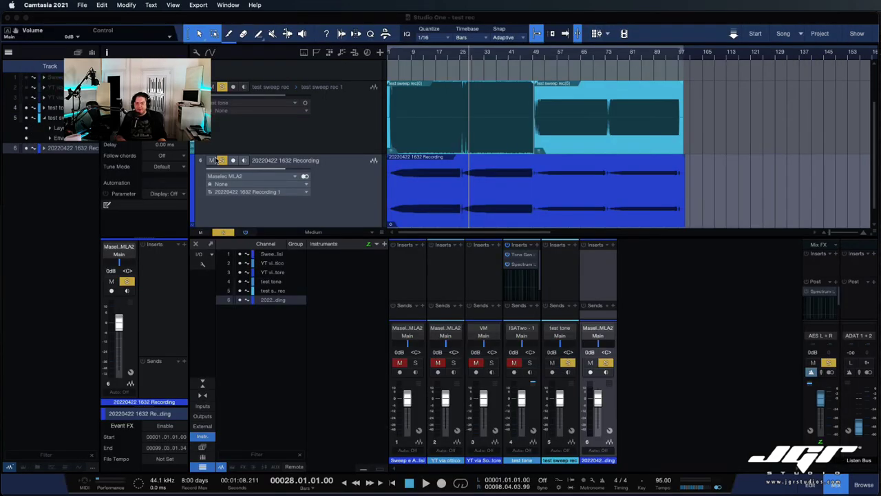
Switch to Audio Hijack, examine the session that records Safari's audio to AIFF, and quit the application
mouse_move(344, 486)
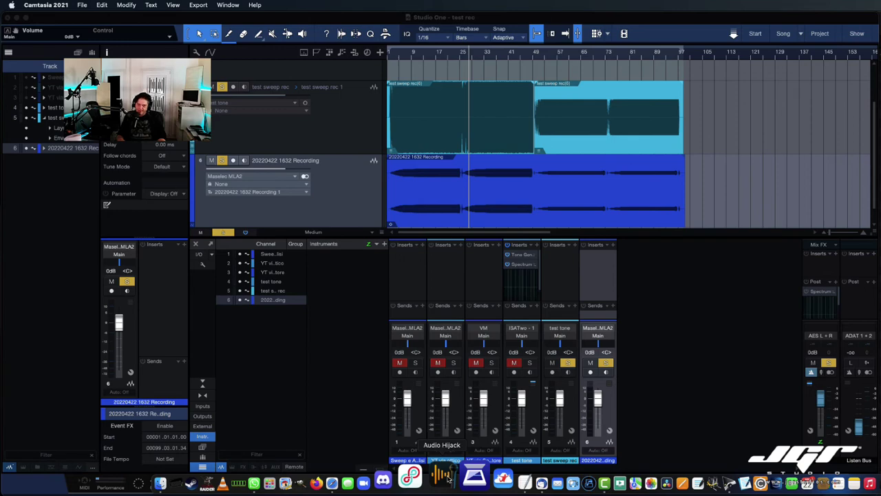
click(444, 477)
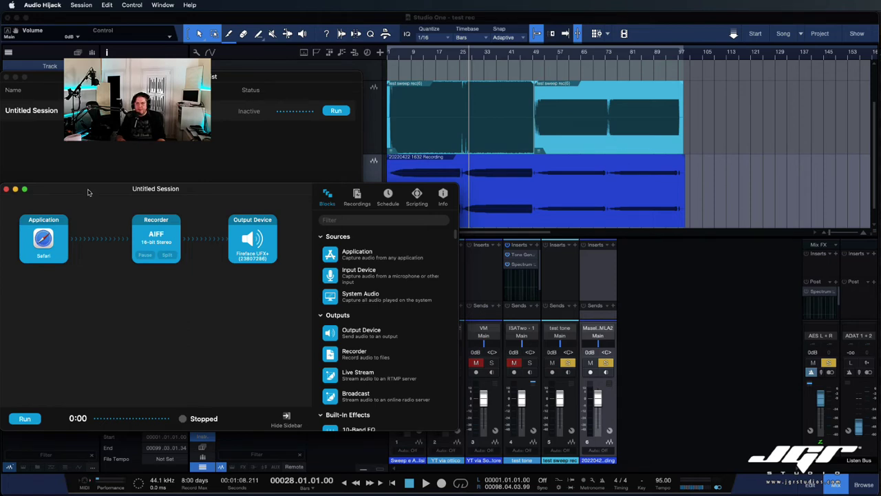
key(super+q)
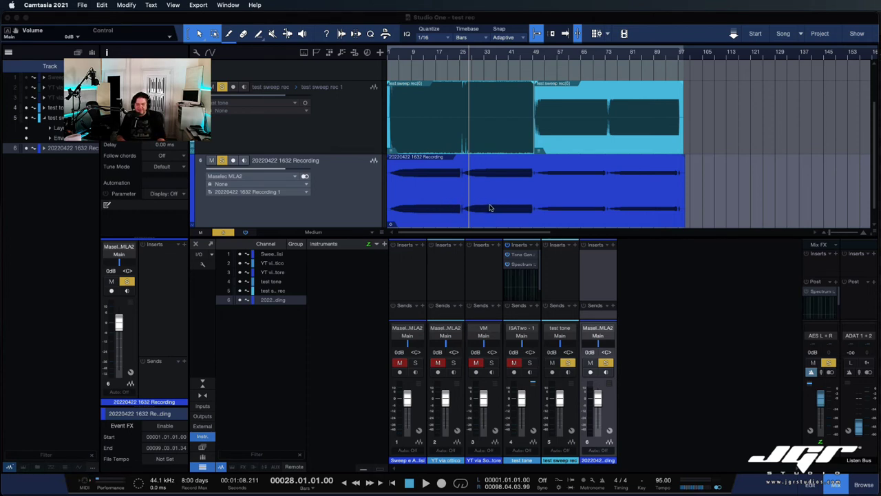
click(509, 214)
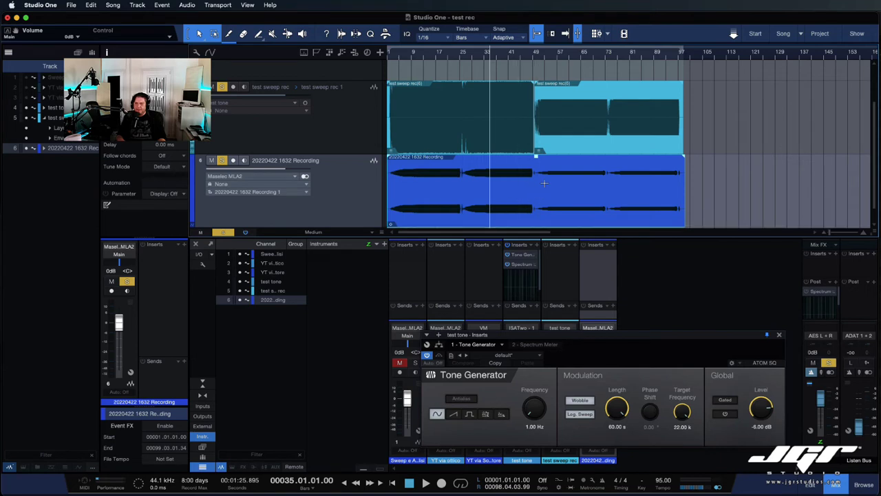
drag(536, 157, 539, 139)
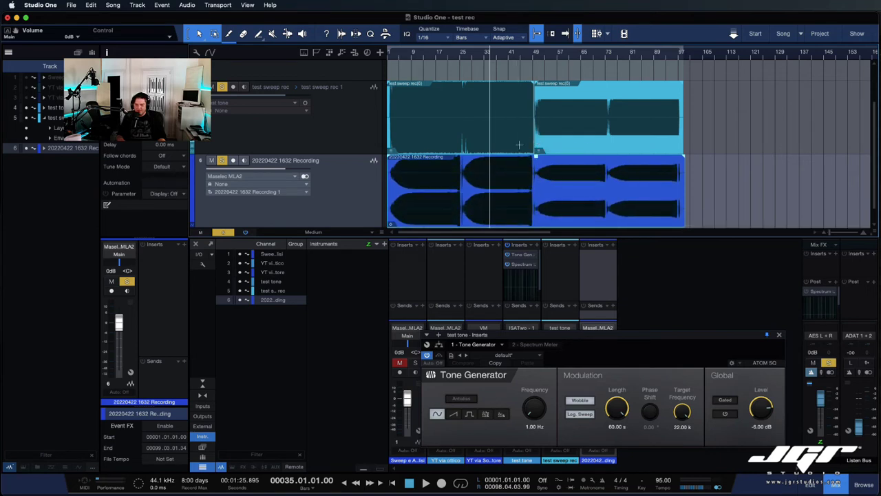
Hide the mixer and compare the low-frequency start of the sweeps on the original and the YouTube recording tracks
scroll(551, 177, up, 4)
scroll(551, 177, up, 1)
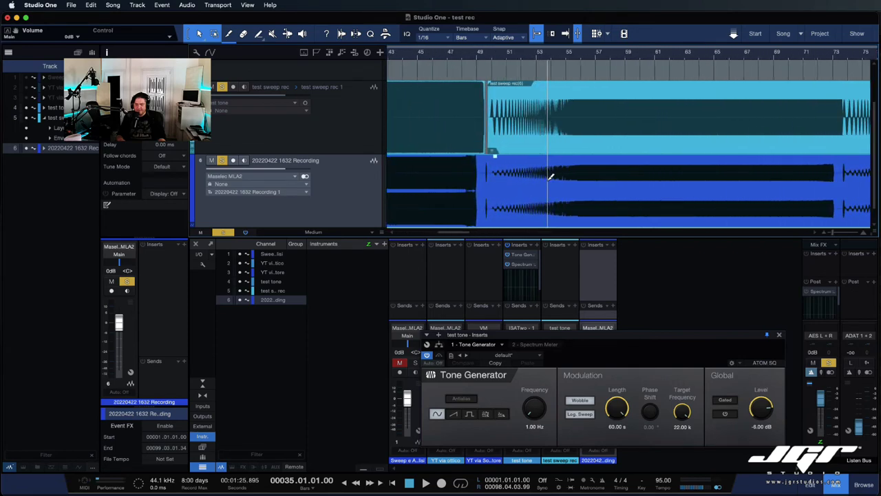
scroll(524, 187, up, 2)
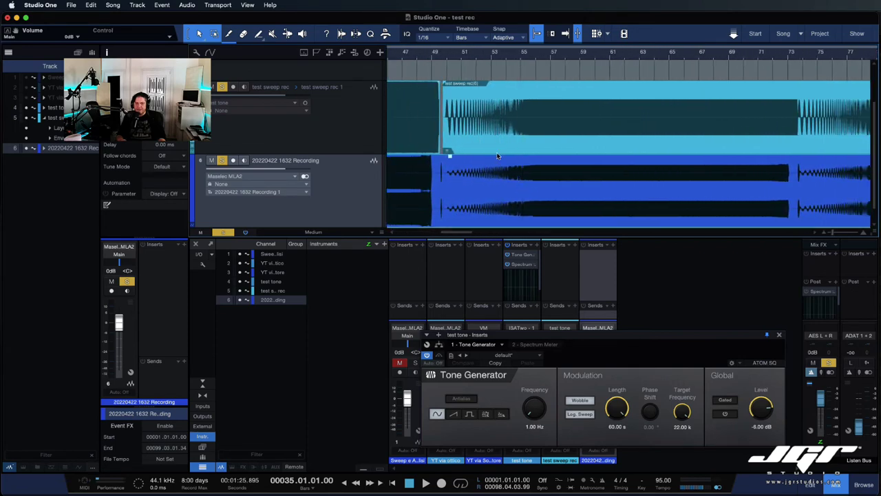
click(835, 485)
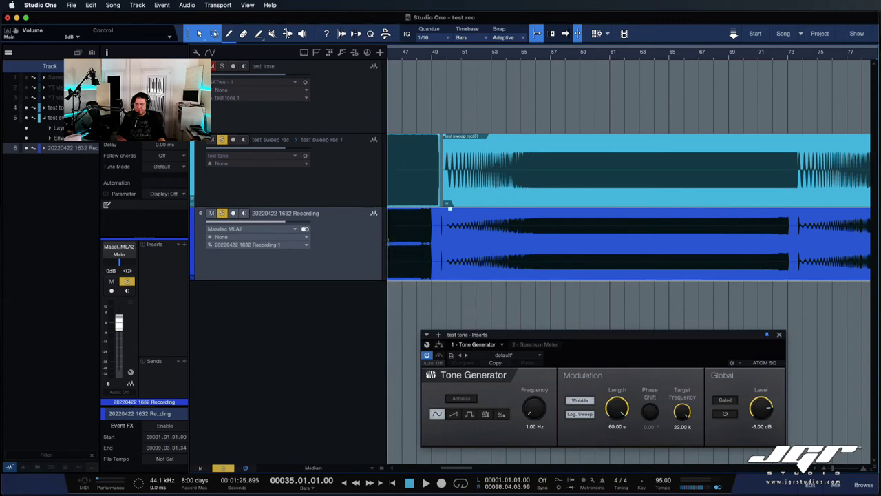
scroll(456, 258, up, 4)
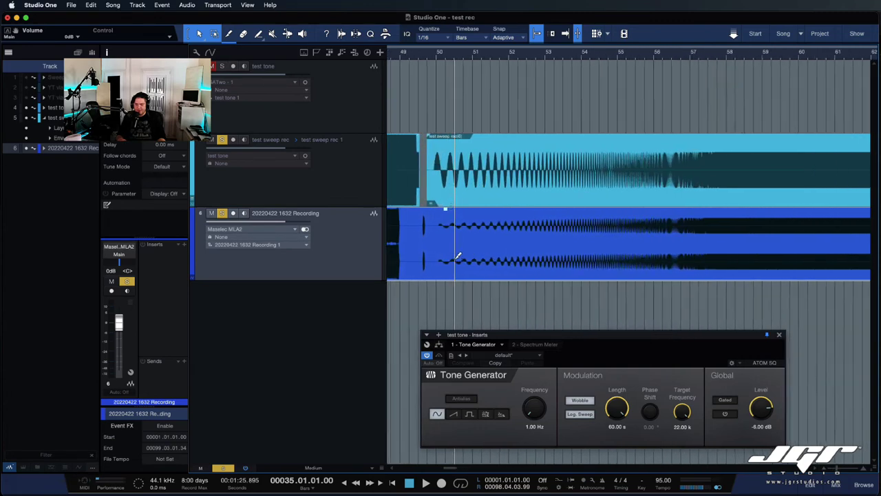
scroll(456, 259, up, 5)
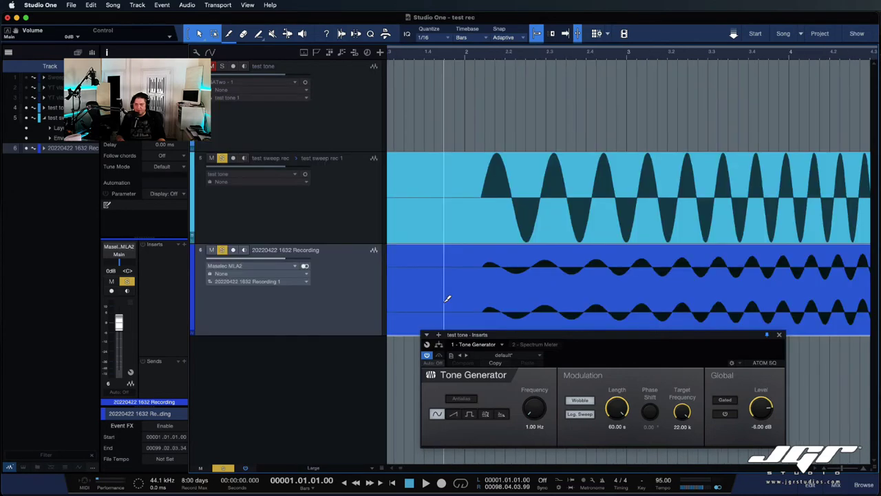
Compare both tracks' waveforms where the first sweep ends and the second begins, around bar 25
scroll(447, 299, down, 10)
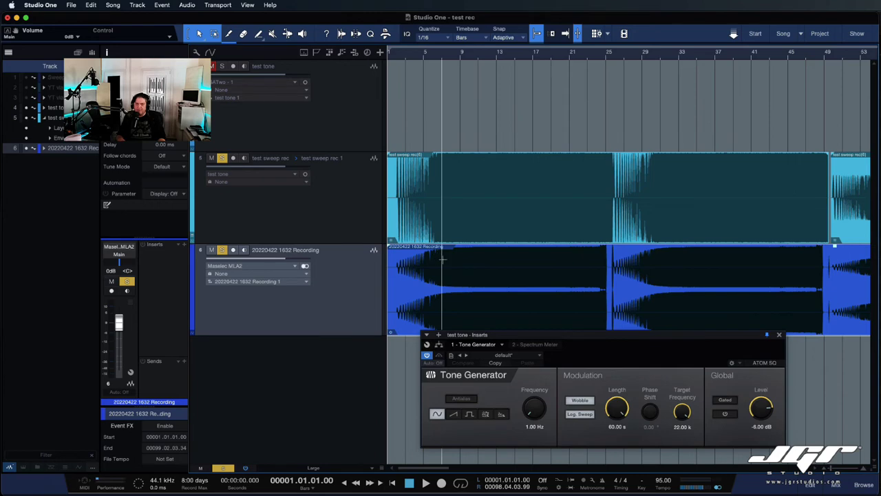
scroll(443, 259, right, 3)
scroll(536, 305, left, 3)
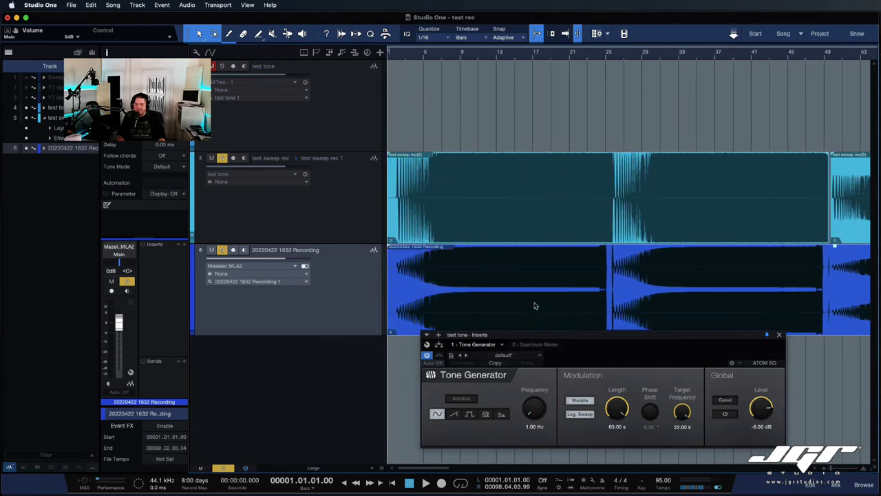
scroll(534, 306, right, 1)
scroll(534, 306, left, 1)
scroll(608, 301, up, 10)
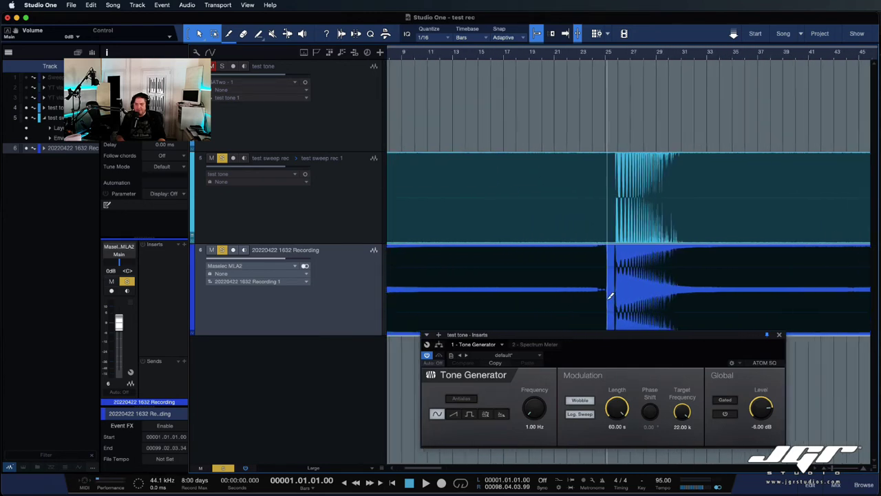
scroll(610, 296, up, 2)
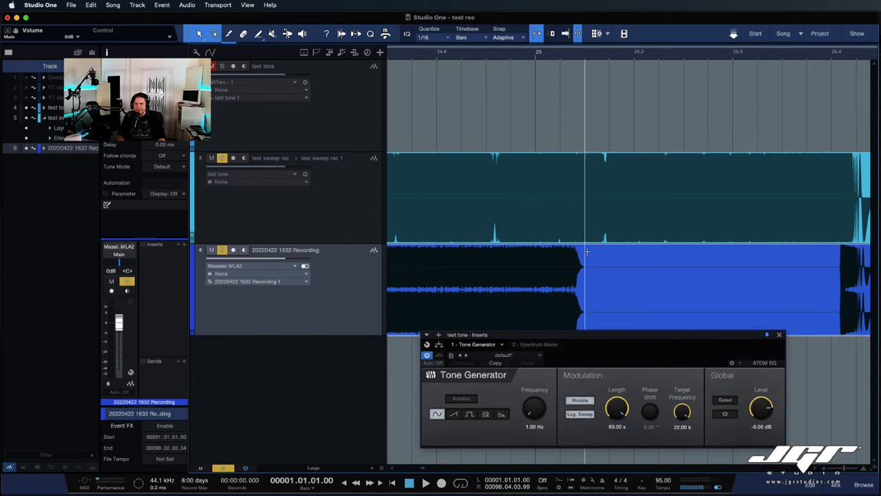
Place the playhead at 25.01.02.00, show the mixer and turn the AES L + R listen bus fader fully down
click(560, 54)
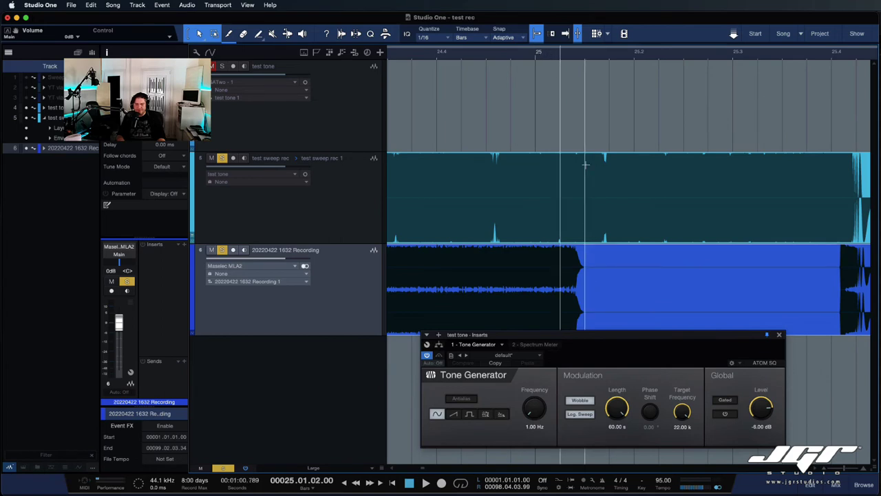
click(835, 484)
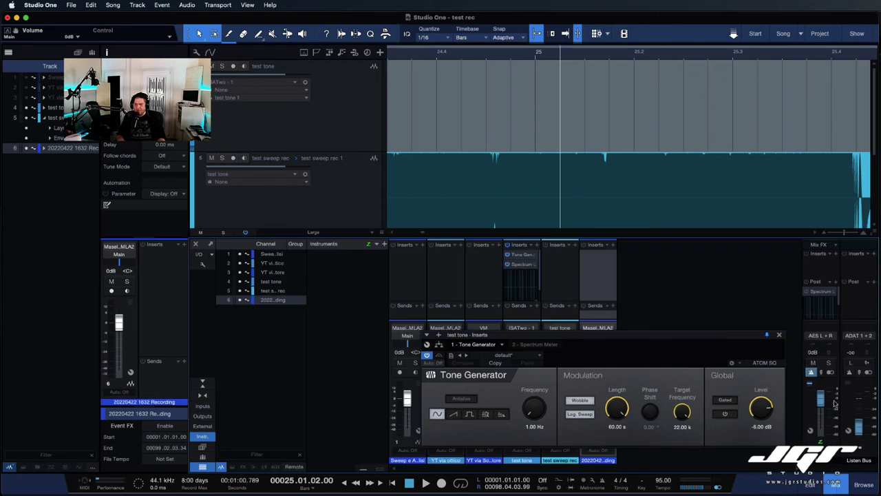
drag(819, 398, 818, 431)
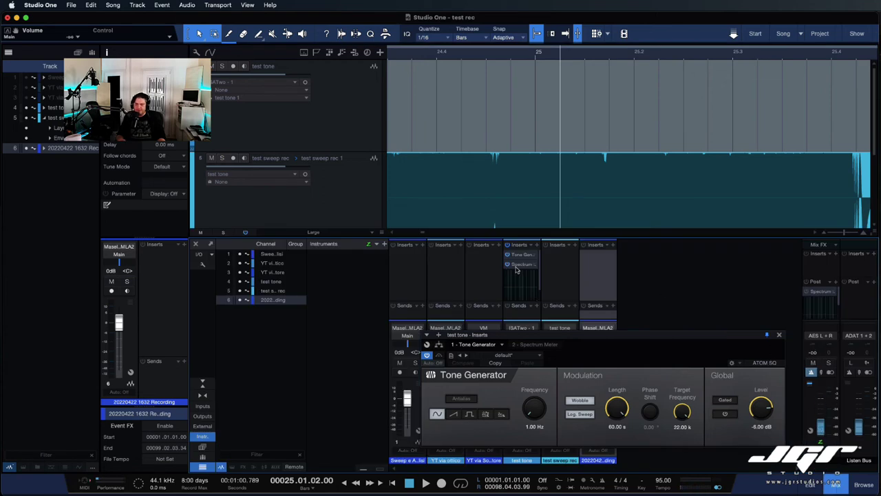
scroll(489, 165, down, 4)
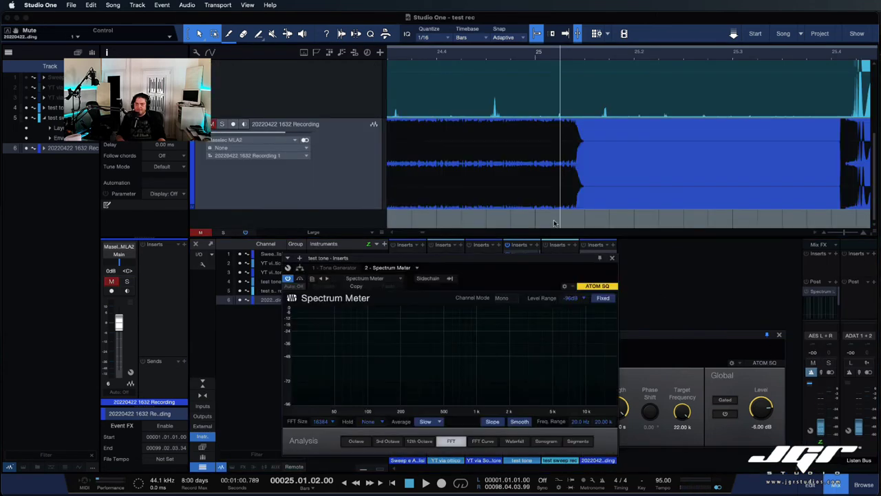
key(space)
key(space)
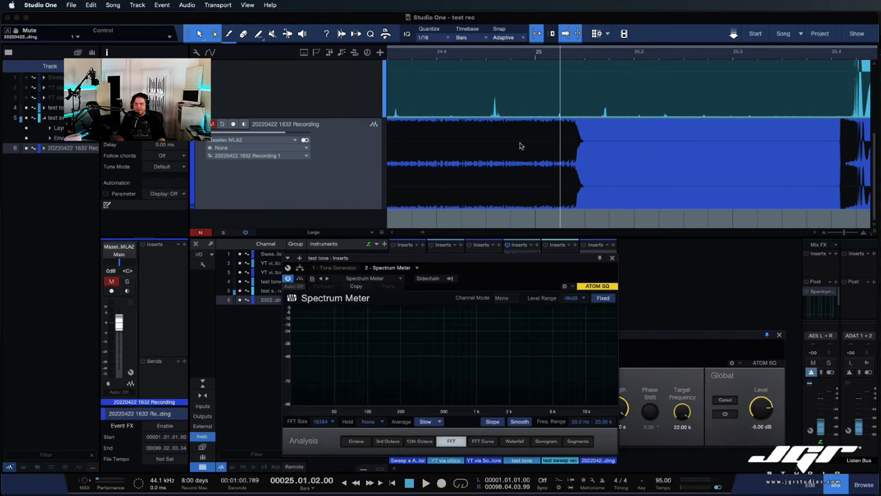
click(612, 259)
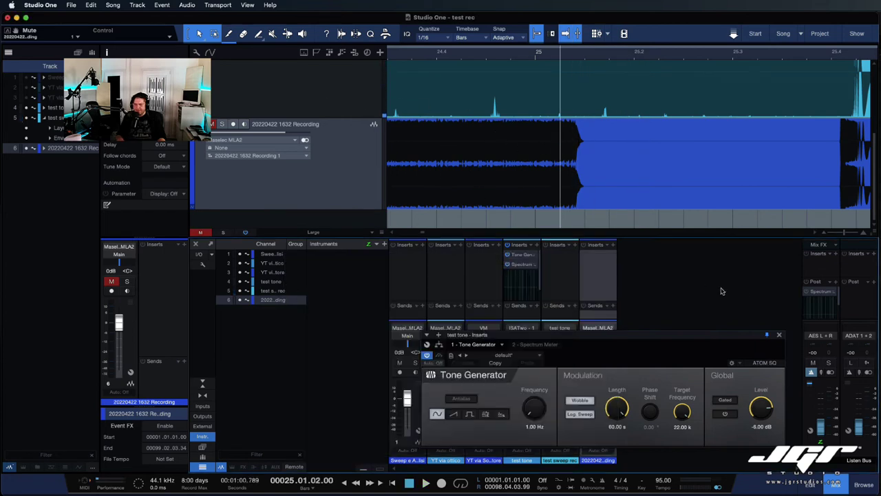
Route the sweep tracks to a new Bus 1 with a Spectrum Meter, and play the original sweep's end through it
click(818, 292)
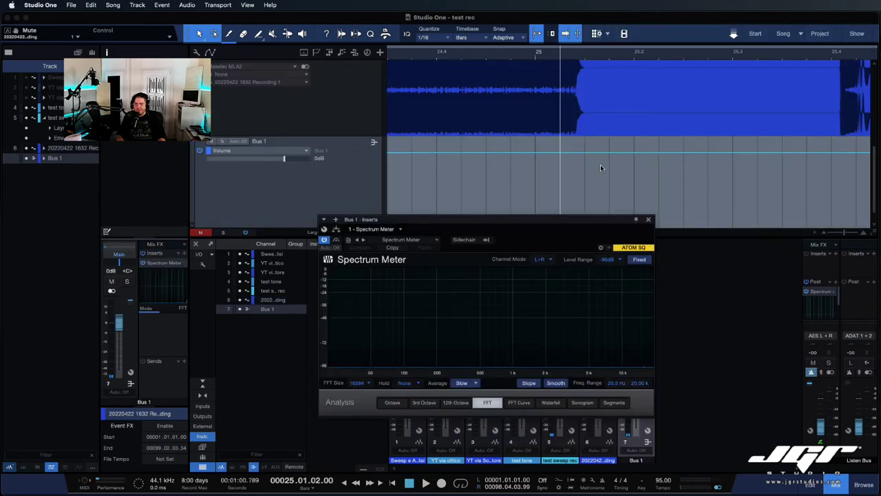
scroll(621, 123, up, 3)
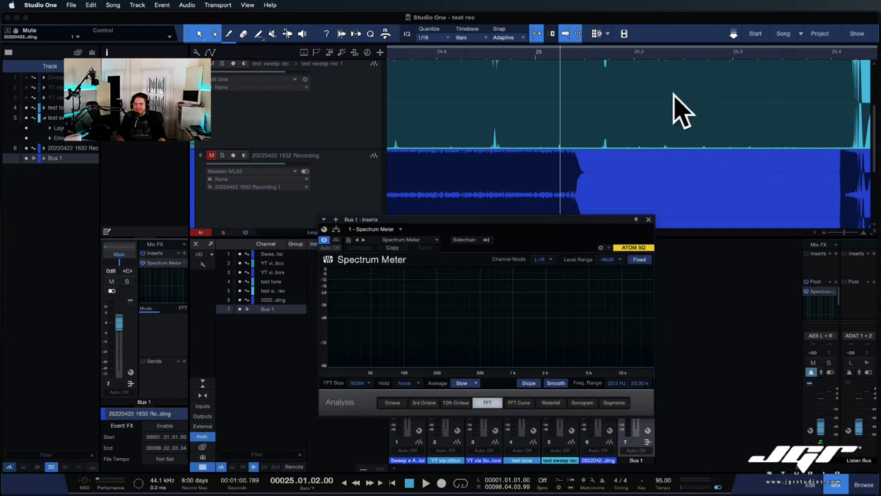
key(space)
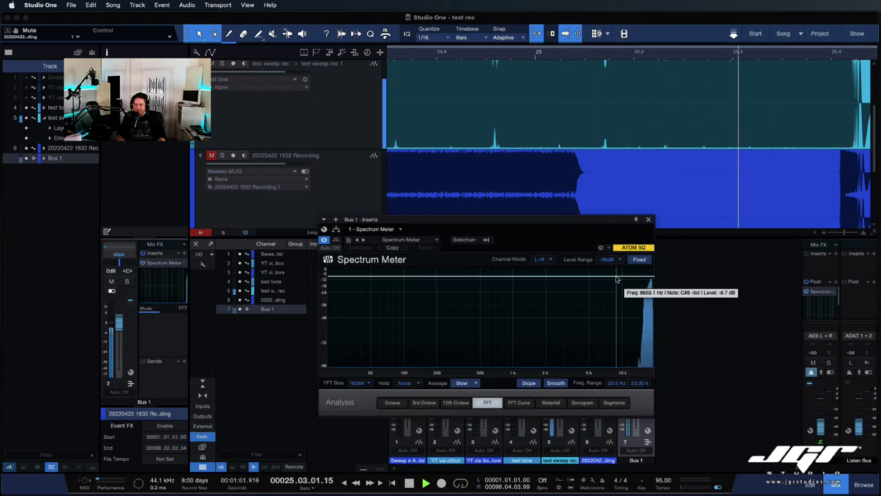
key(space)
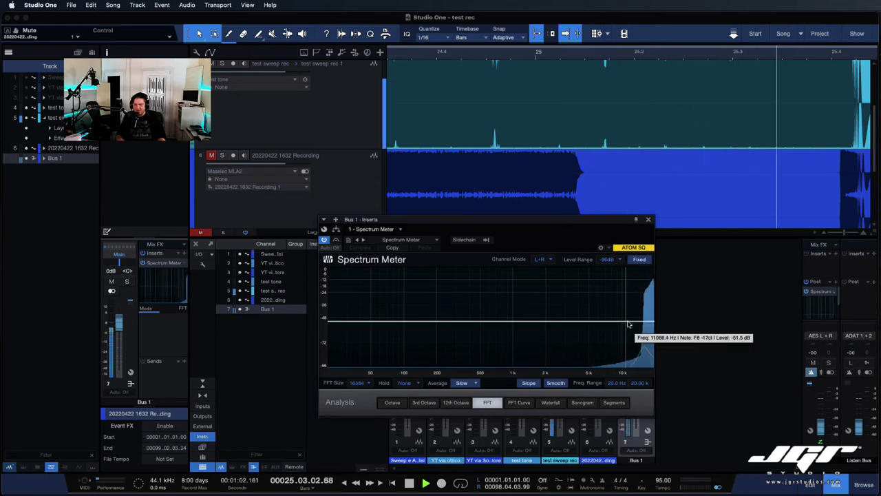
key(space)
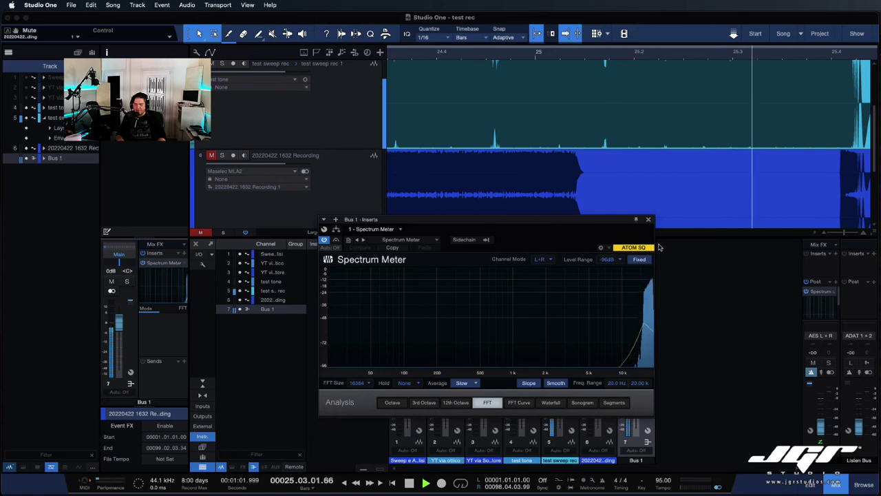
key(space)
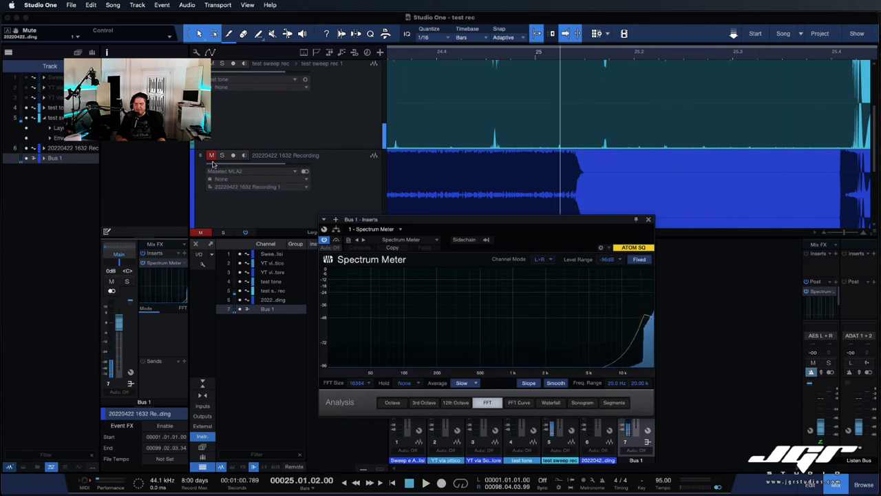
key(s)
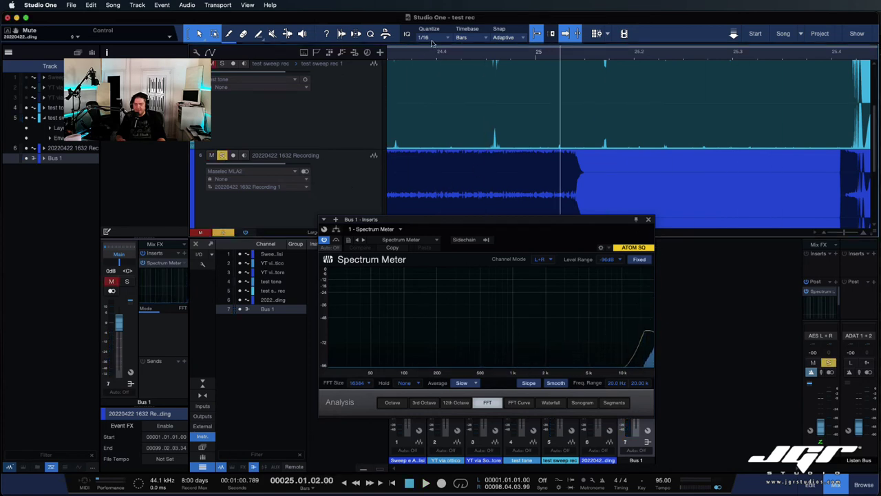
click(411, 53)
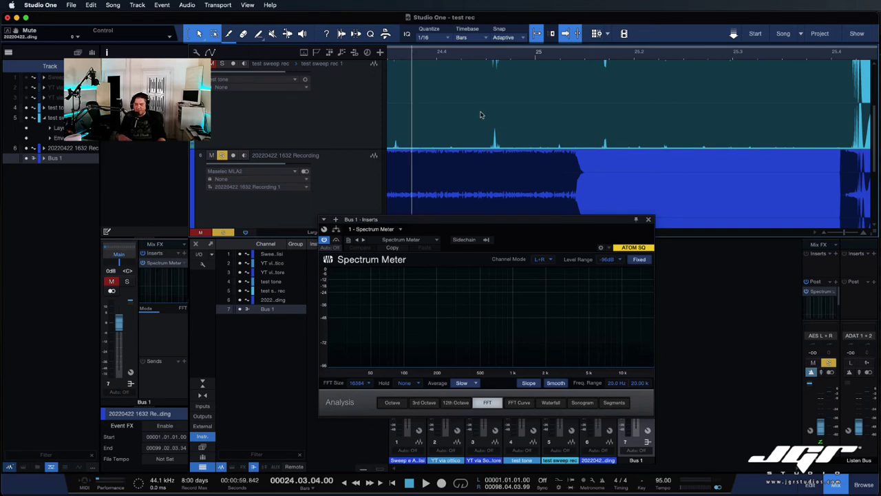
click(588, 199)
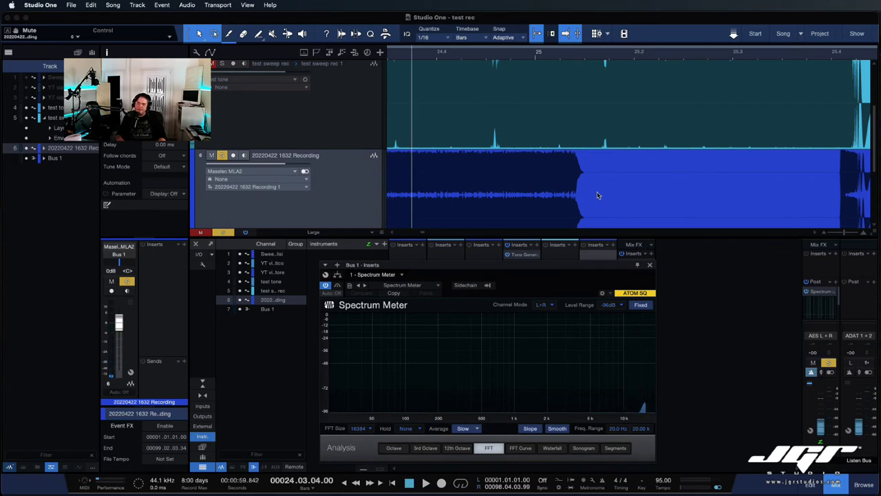
key(space)
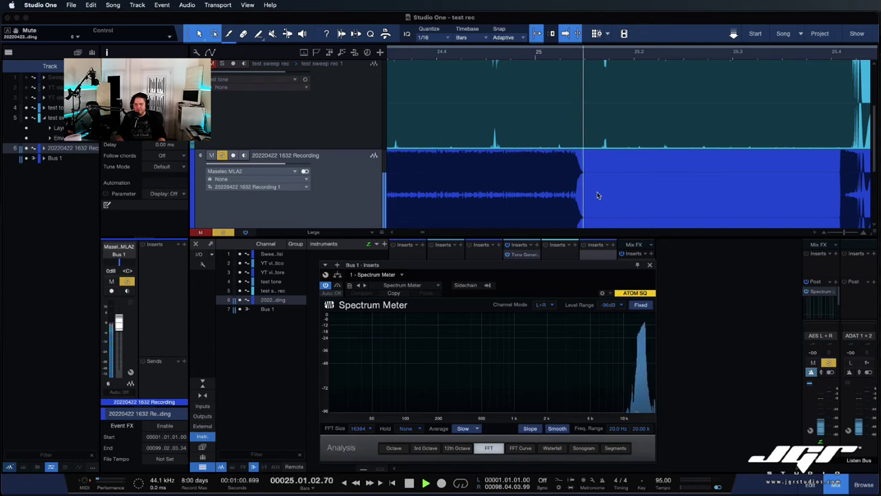
key(space)
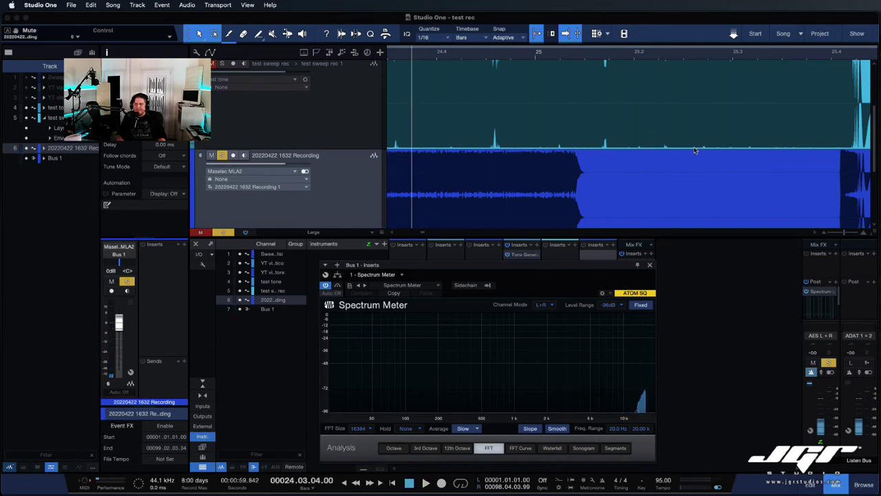
Place the playhead at 00002.02.01.00 and play the YouTube recording's first sweep from its start
scroll(695, 150, left, 7)
scroll(696, 150, down, 10)
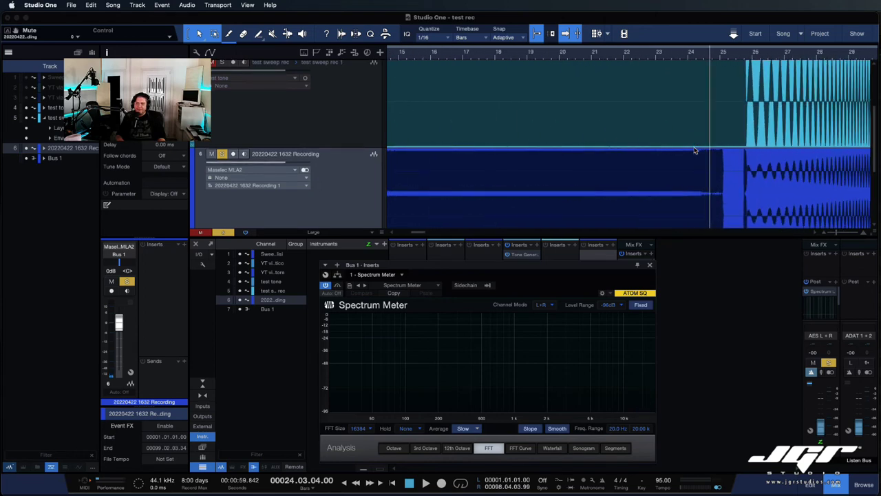
scroll(695, 150, down, 5)
scroll(695, 150, left, 3)
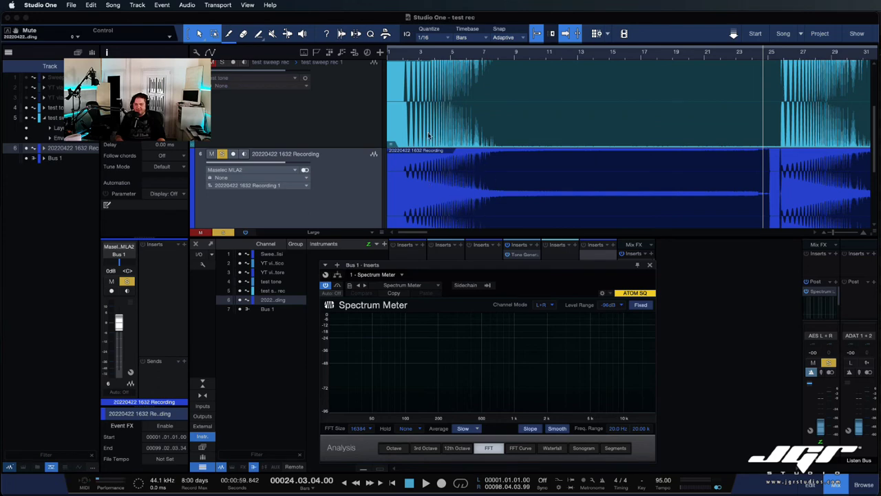
click(408, 55)
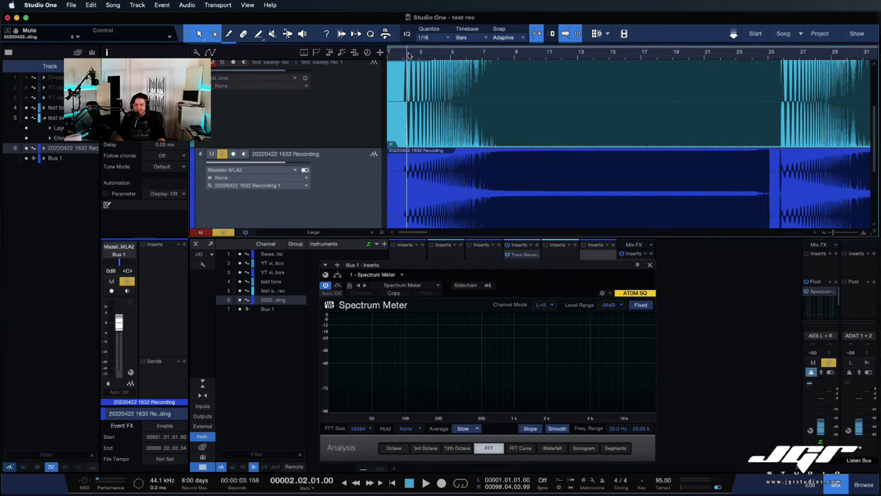
key(space)
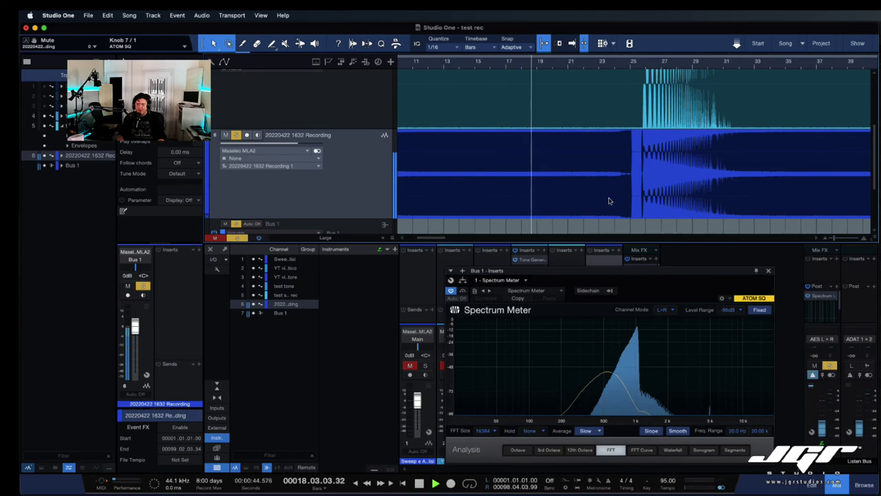
Examine the YouTube recording's waveform and spectrum around the high-frequency cutoff near bar 25, and stop playback
scroll(610, 197, up, 8)
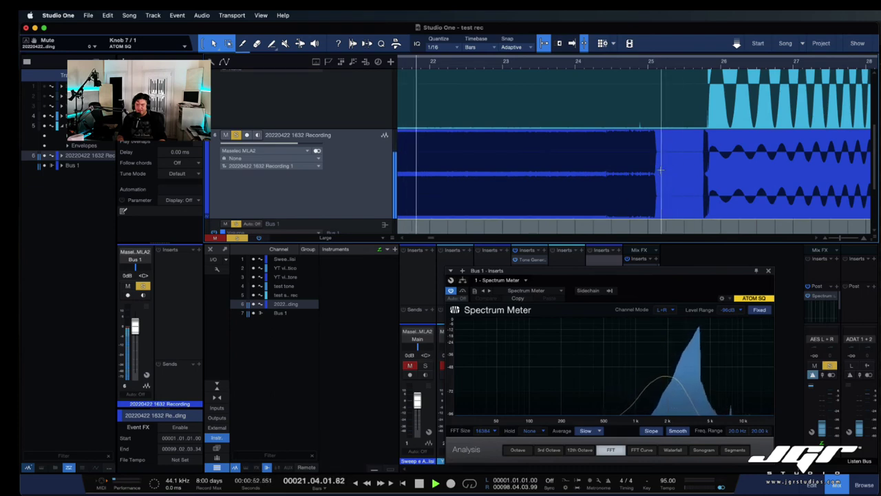
scroll(665, 171, up, 2)
scroll(665, 172, up, 3)
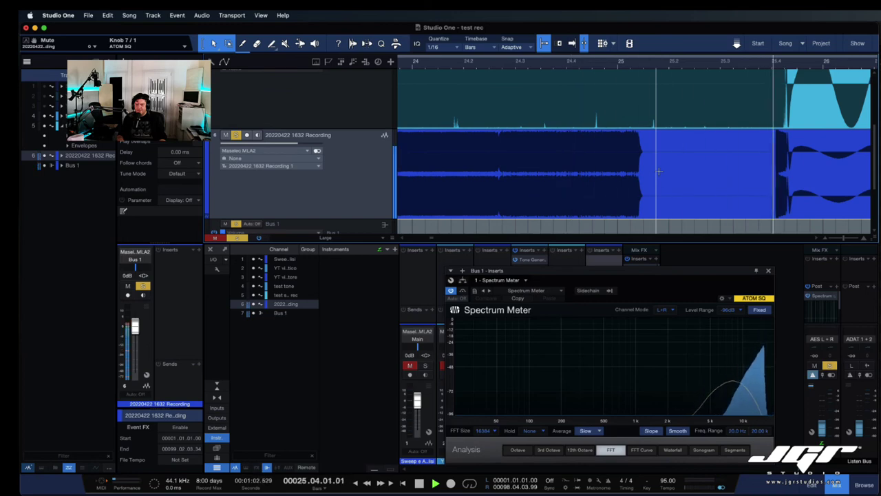
scroll(669, 165, down, 5)
scroll(669, 165, down, 8)
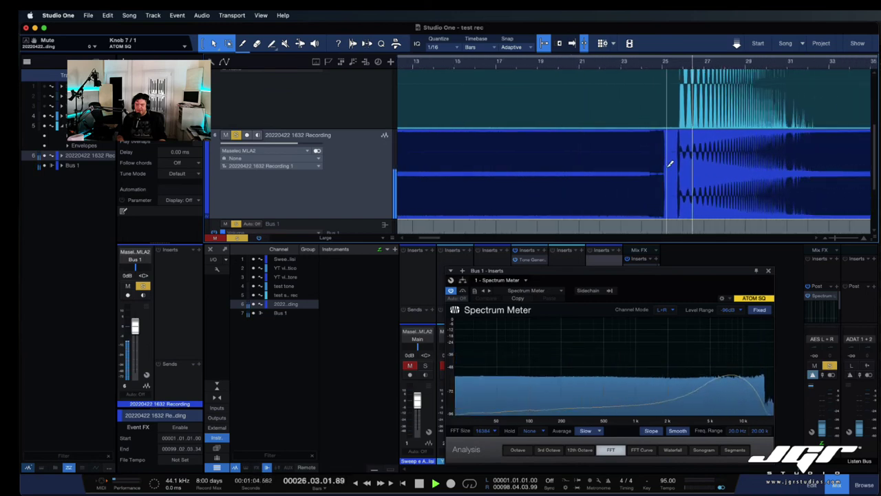
key(space)
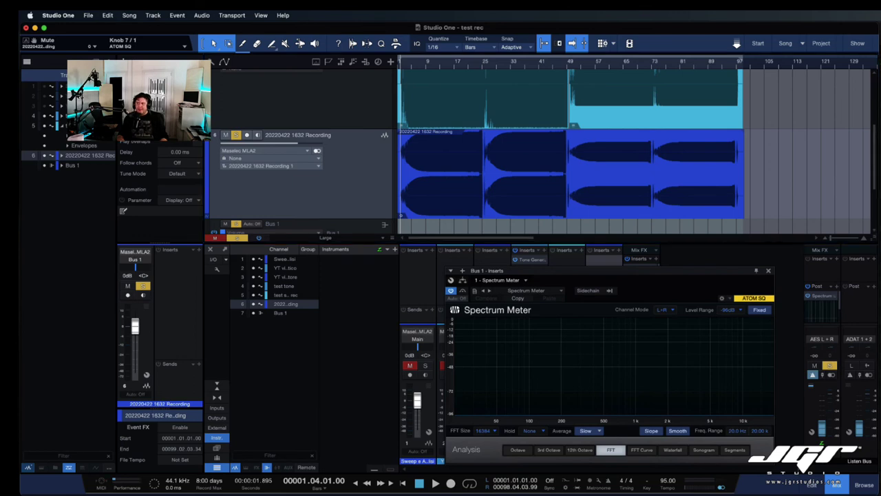
Switch to Preview, bring screenshot_39 into view beside the waveforms and read YouTube's Content ID claim notice
key(super+Tab)
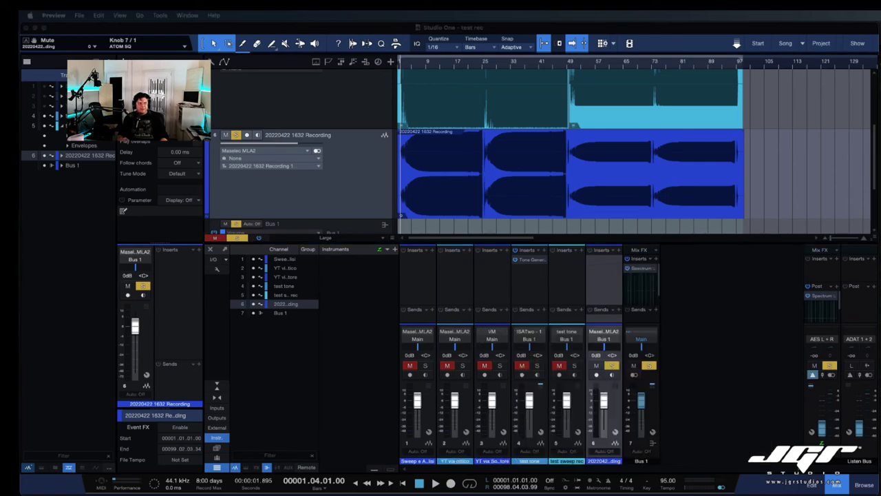
drag(21, 88, 675, 77)
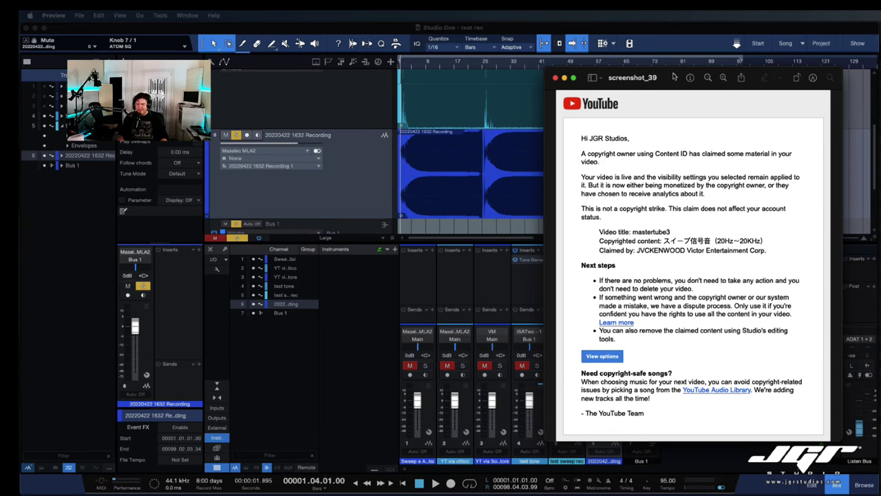
drag(676, 78, 569, 75)
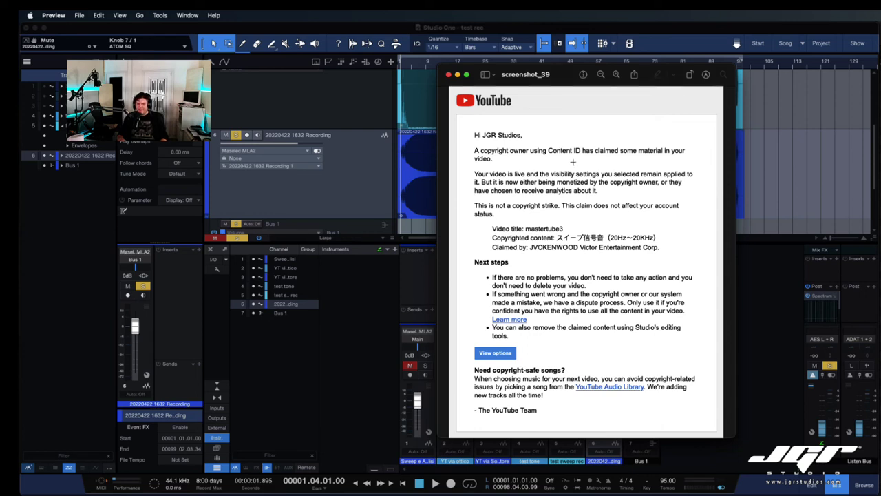
drag(571, 76, 261, 85)
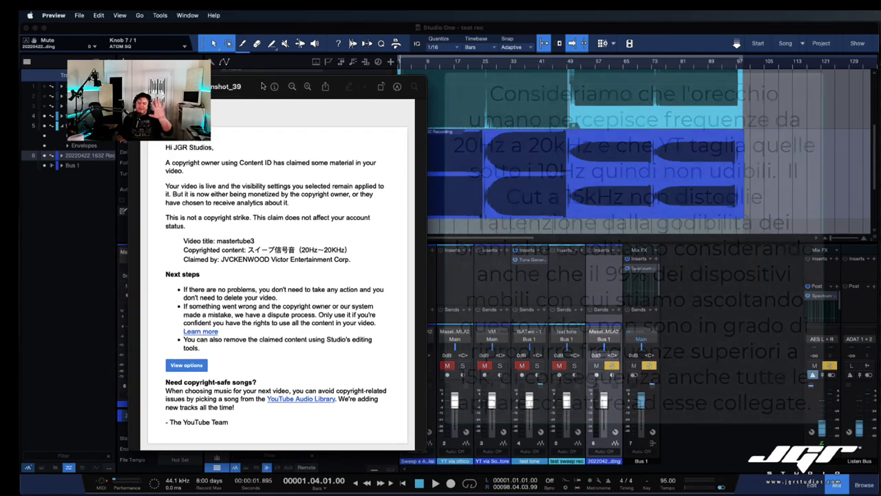